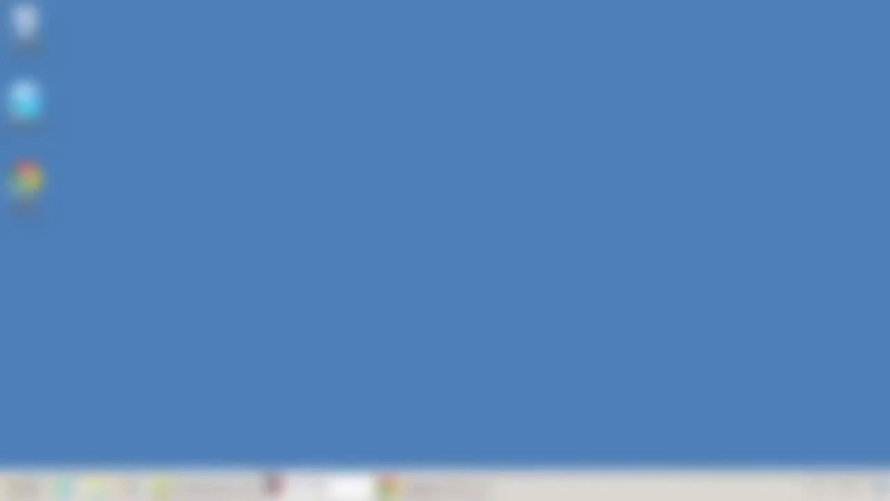
Switch to the AXIS Design Tool in Chrome and rename the project as Grocery store.
{"action": "left_click", "coordinate": [412, 486]}
{"action": "left_click", "coordinate": [370, 345]}
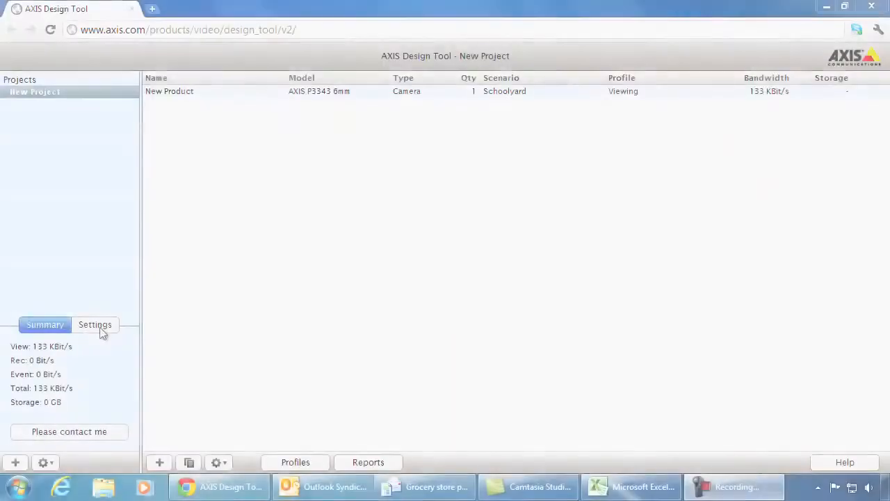
{"action": "left_click", "coordinate": [98, 326]}
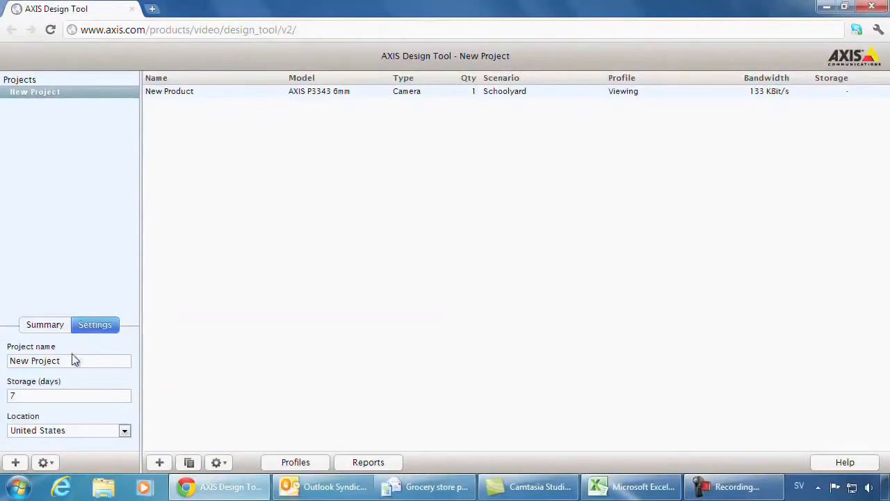
{"action": "left_click_drag", "start_coordinate": [70, 360], "coordinate": [12, 365]}
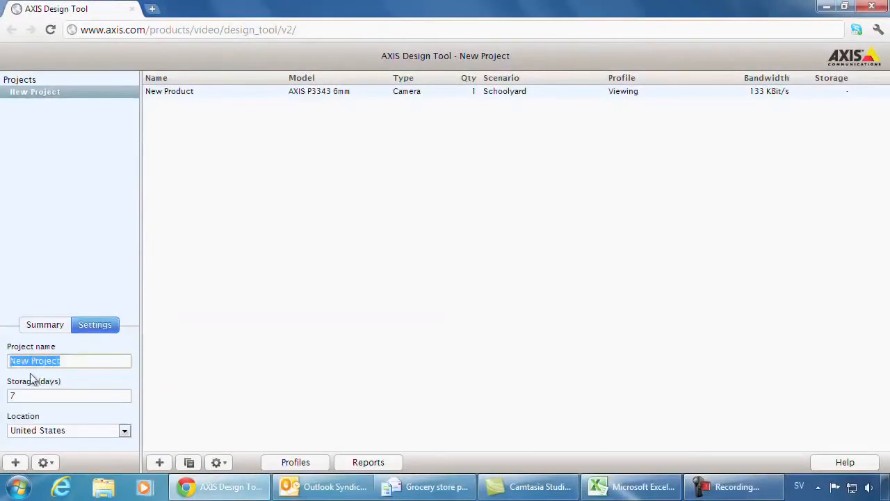
{"action": "type", "text": "Grocery store"}
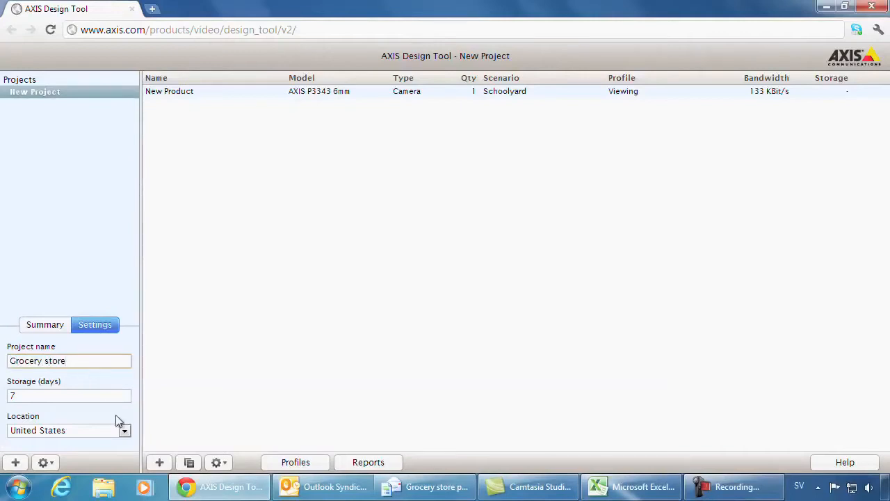
Set the Grocery store project's location to Sweden.
{"action": "left_click", "coordinate": [125, 430]}
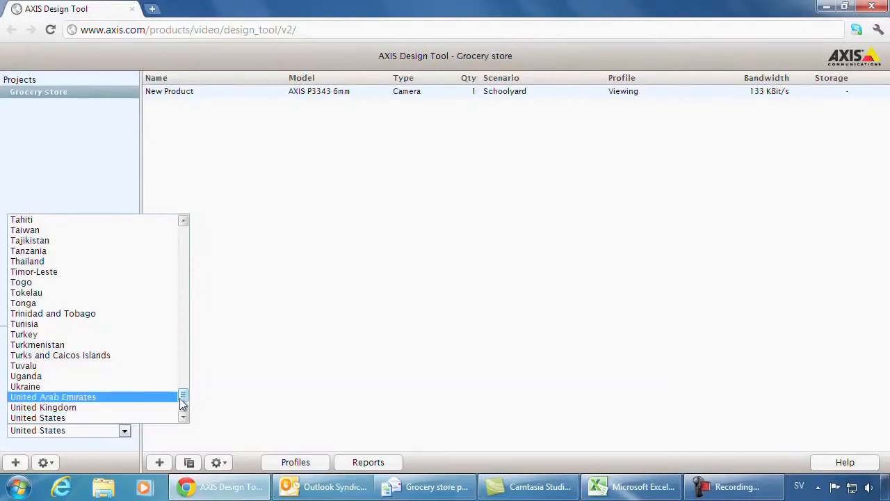
{"action": "left_click_drag", "start_coordinate": [182, 396], "coordinate": [184, 382]}
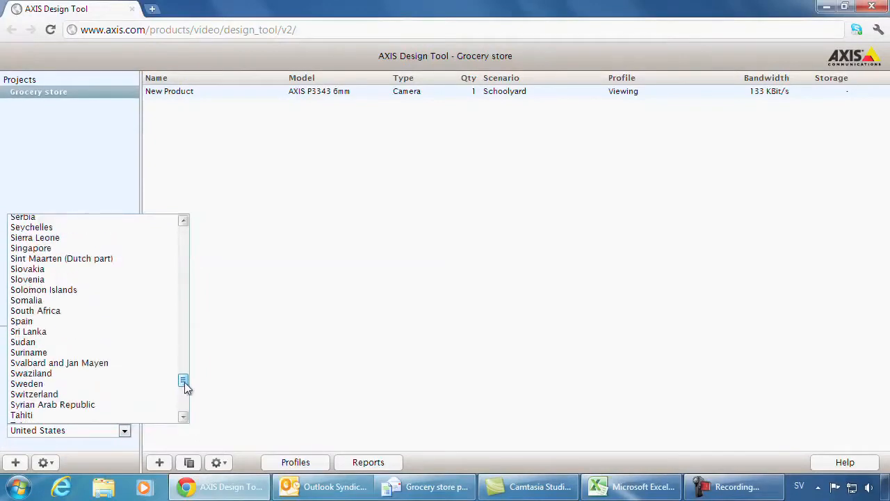
{"action": "left_click", "coordinate": [117, 385]}
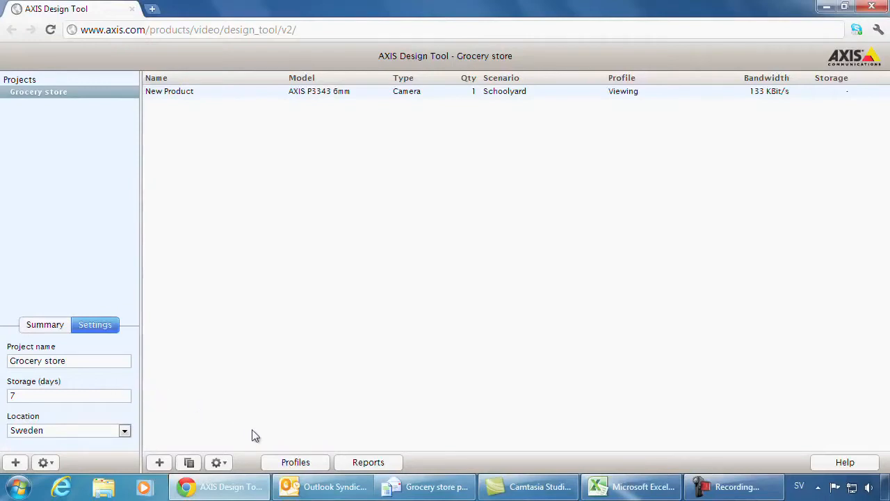
Add a project profile named Entrance with viewing turned off and continuous recording turned on.
{"action": "left_click", "coordinate": [292, 461]}
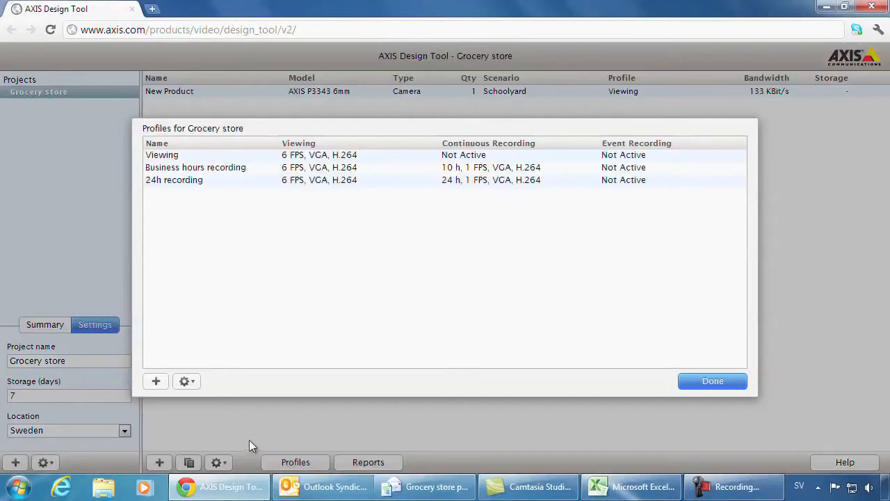
{"action": "left_click", "coordinate": [155, 383]}
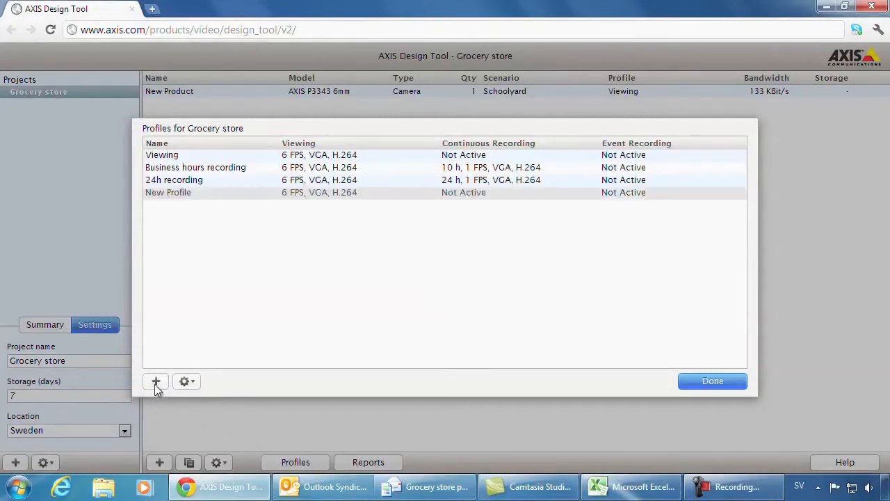
{"action": "double_click", "coordinate": [200, 196]}
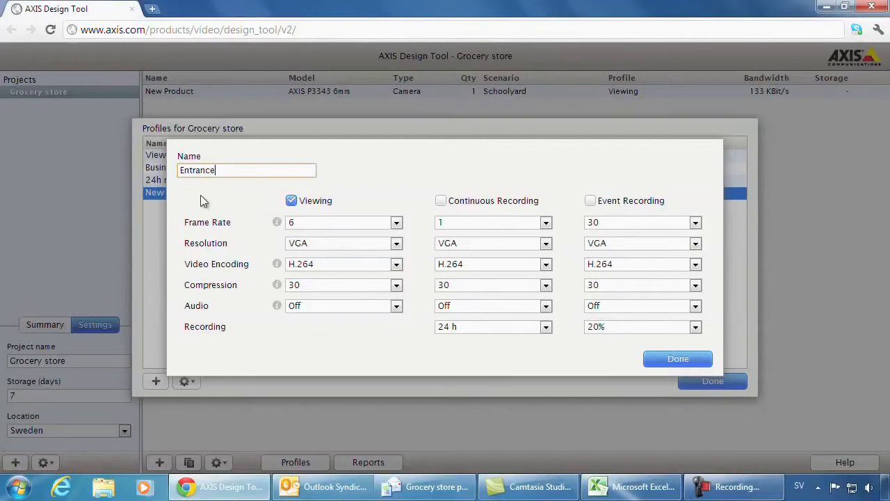
{"action": "left_click", "coordinate": [291, 201]}
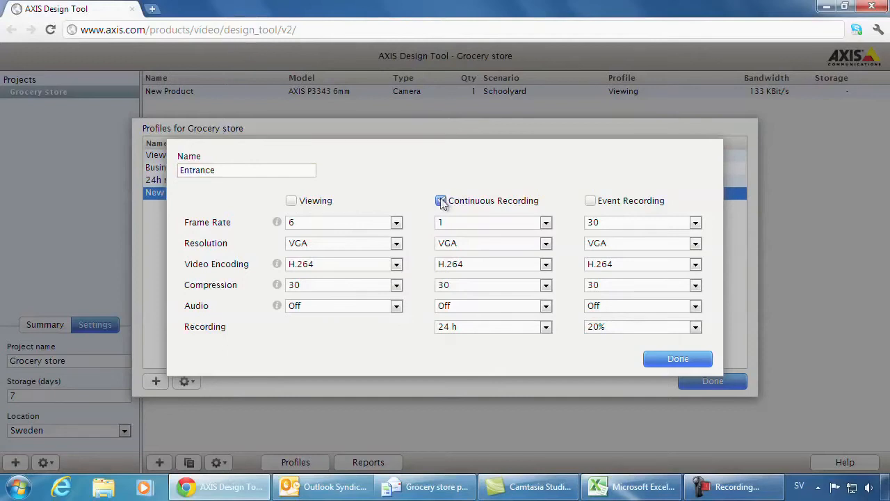
Set the Entrance profile's continuous recording to frame rate 18, resolution 1080p and 12 h of recording, and save the profile.
{"action": "left_click", "coordinate": [546, 223]}
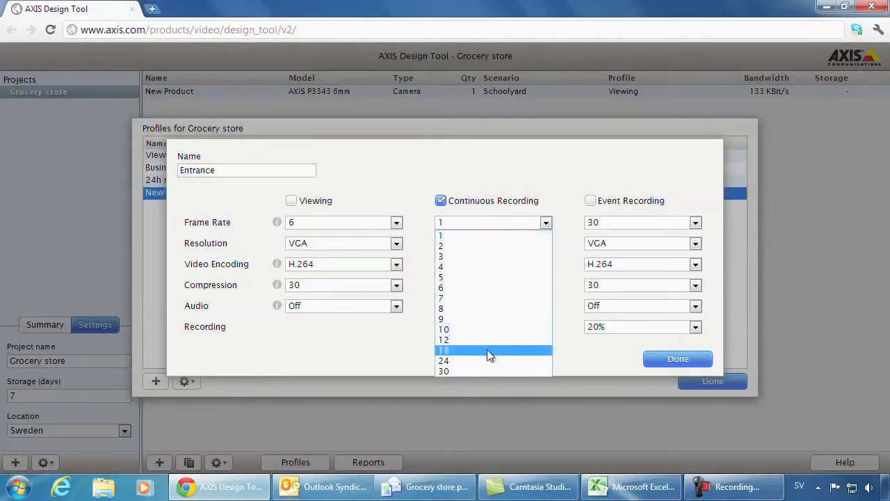
{"action": "left_click", "coordinate": [486, 350]}
{"action": "left_click", "coordinate": [545, 243]}
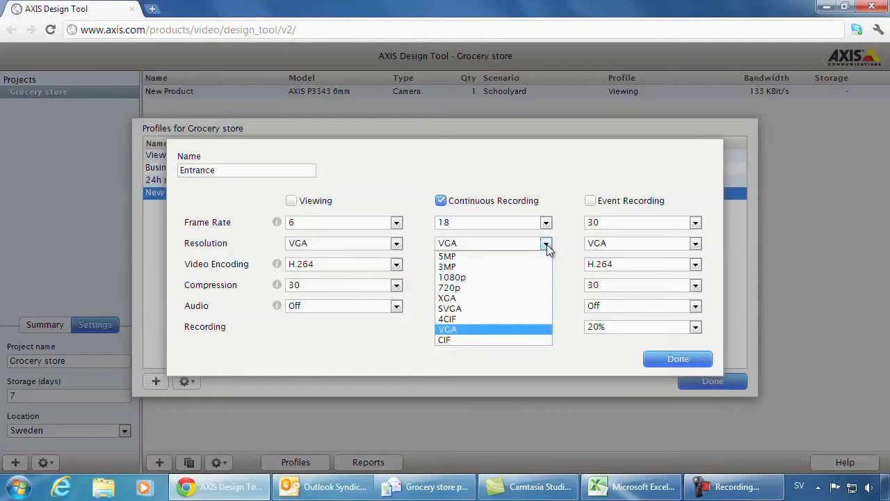
{"action": "left_click", "coordinate": [527, 280]}
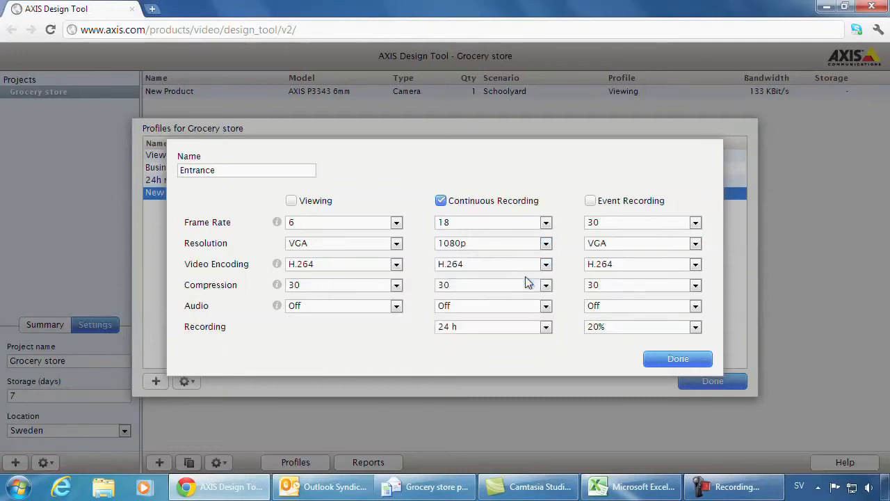
{"action": "left_click", "coordinate": [546, 327]}
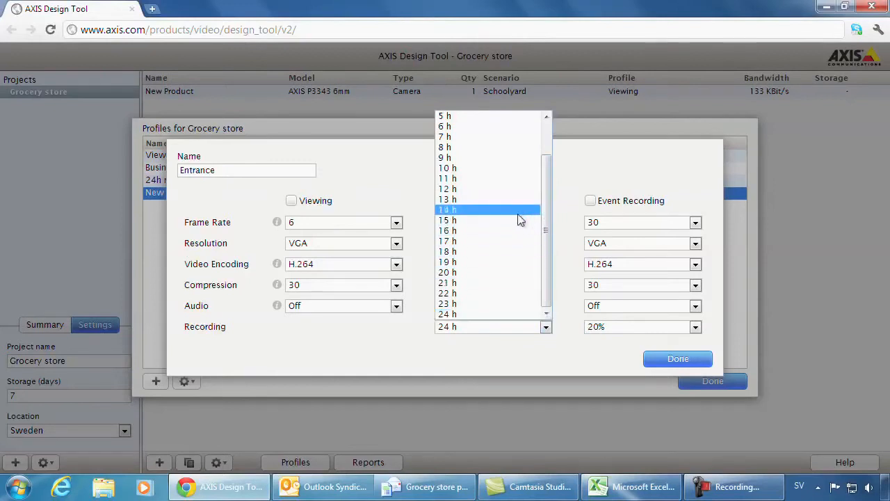
{"action": "left_click", "coordinate": [504, 190]}
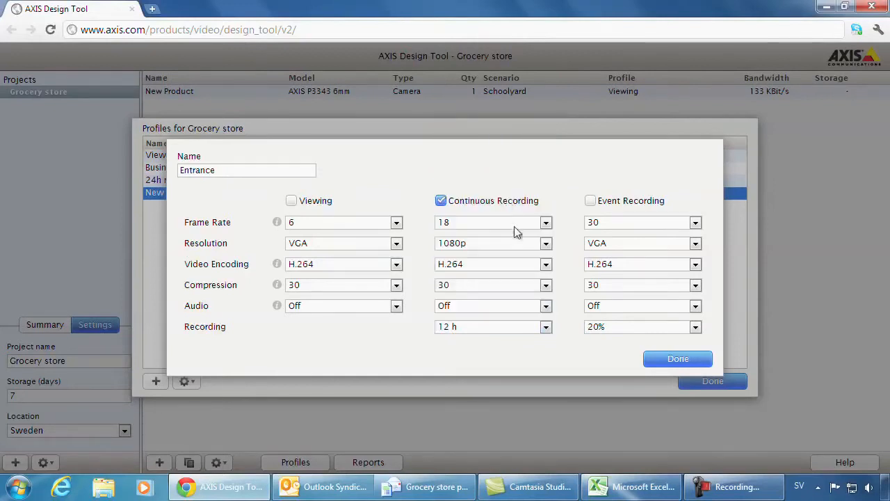
{"action": "left_click", "coordinate": [650, 363]}
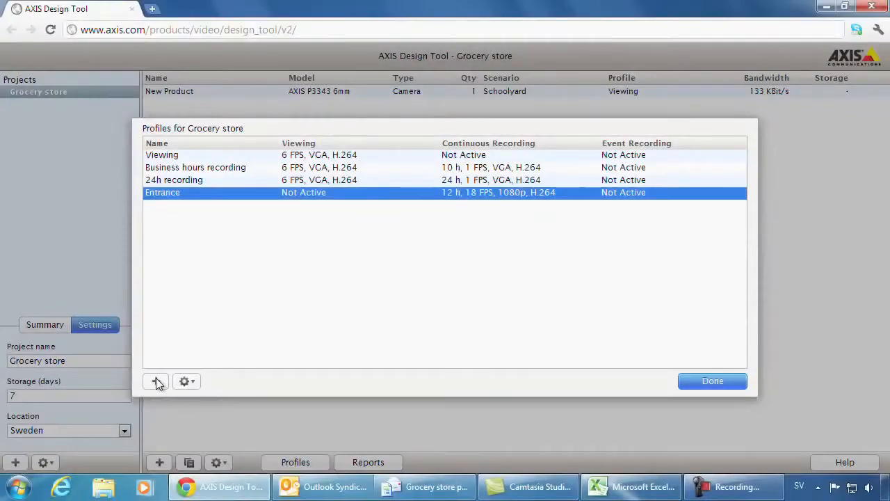
Add another profile named Grocery that uses continuous recording instead of viewing.
{"action": "left_click", "coordinate": [156, 382]}
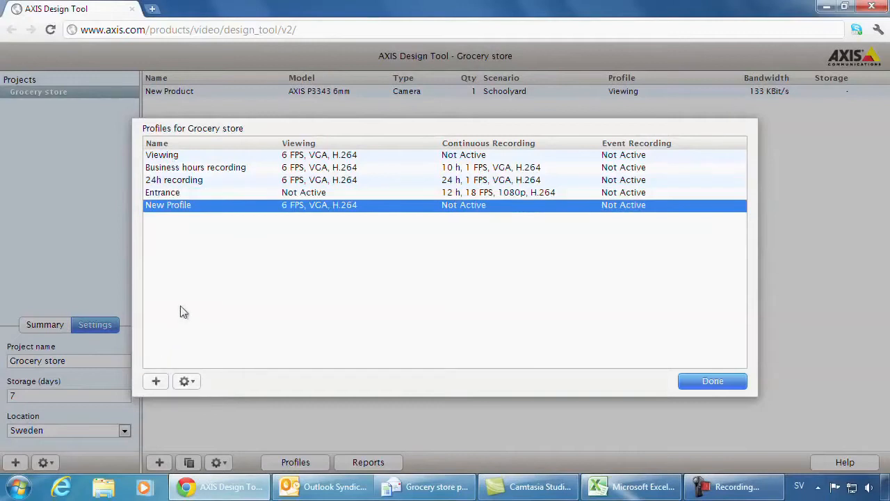
{"action": "double_click", "coordinate": [206, 207]}
{"action": "left_click_drag", "start_coordinate": [226, 172], "coordinate": [181, 172]}
{"action": "type", "text": "Grocery"}
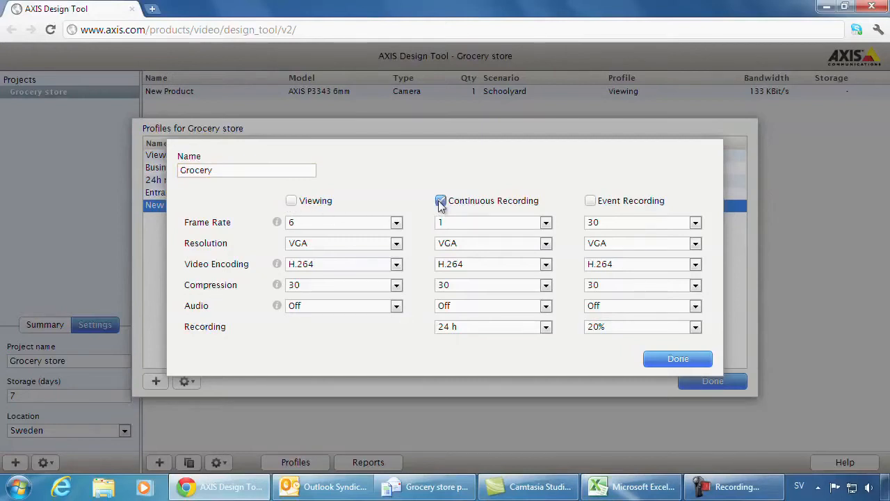
Set the Grocery profile's continuous recording to frame rate 6, resolution 720p and 12 h of recording.
{"action": "left_click", "coordinate": [545, 223]}
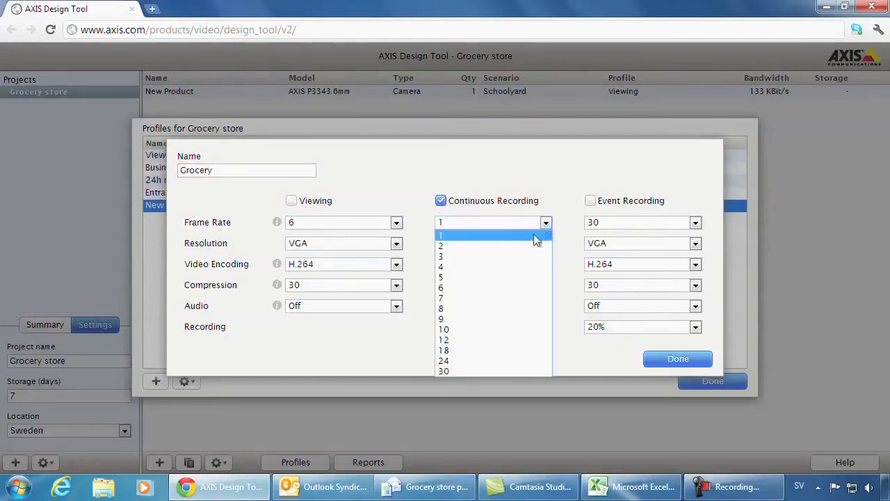
{"action": "left_click", "coordinate": [507, 285]}
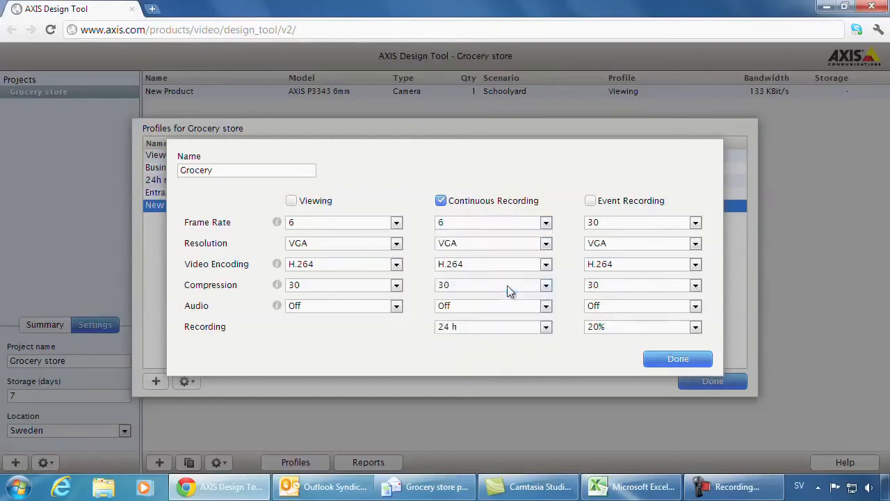
{"action": "left_click", "coordinate": [545, 243]}
{"action": "left_click", "coordinate": [529, 290]}
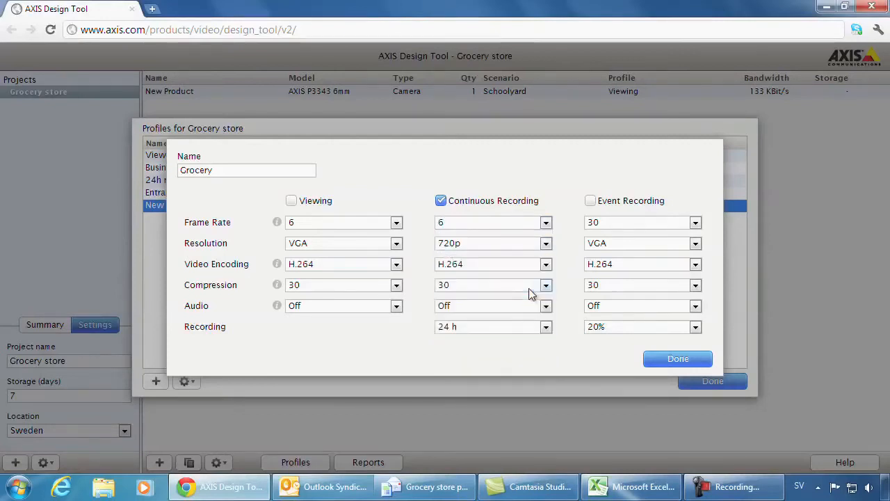
{"action": "left_click", "coordinate": [545, 327]}
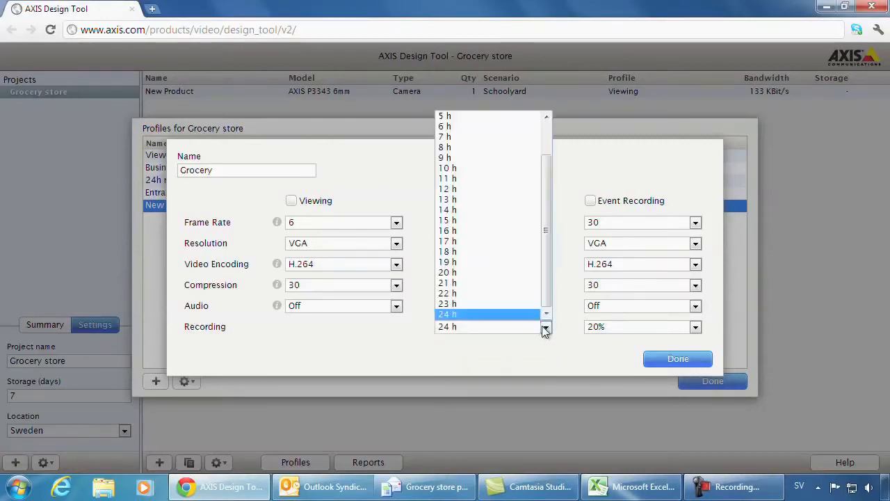
{"action": "left_click", "coordinate": [488, 189]}
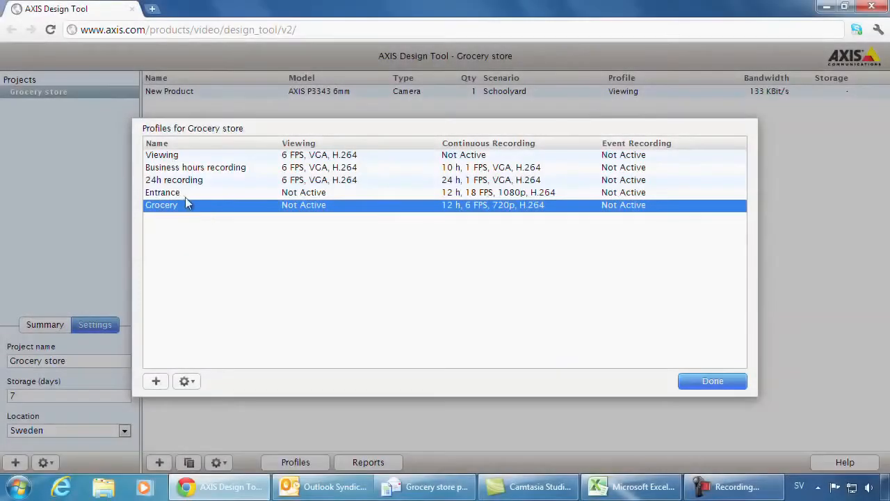
Duplicate the Entrance profile and rename the copy as Checkout line.
{"action": "left_click", "coordinate": [178, 193]}
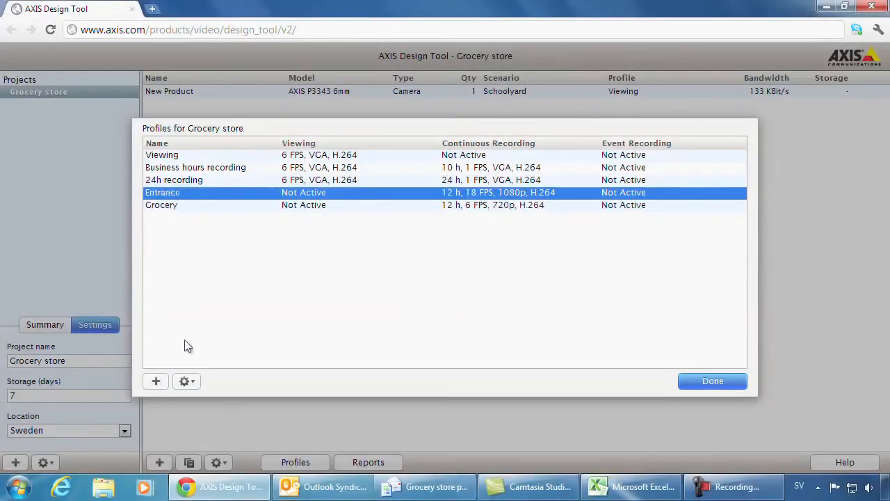
{"action": "left_click", "coordinate": [186, 381]}
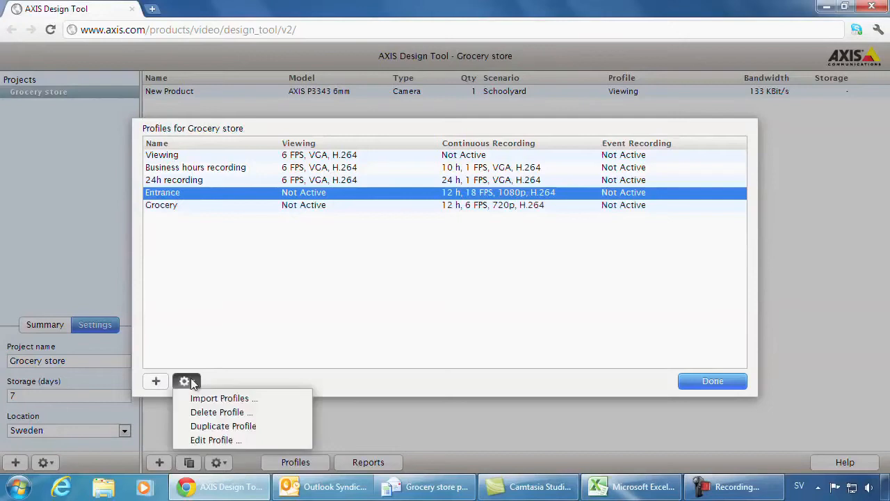
{"action": "left_click", "coordinate": [209, 427]}
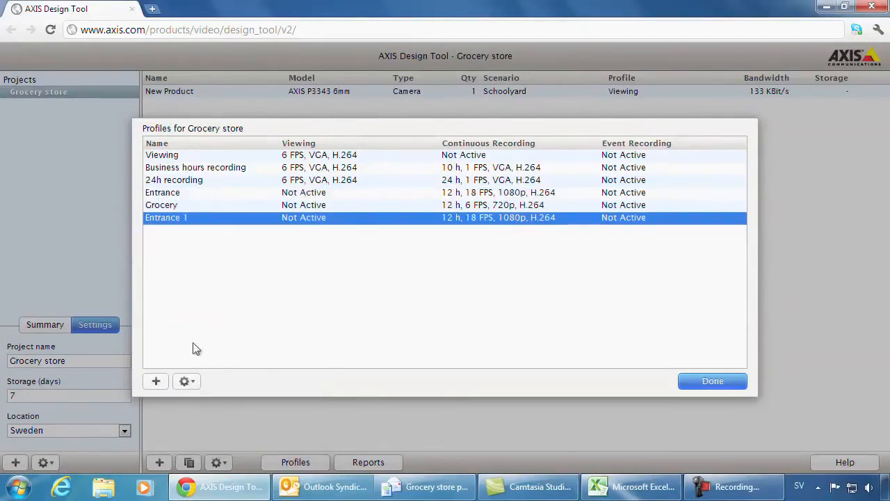
{"action": "double_click", "coordinate": [179, 222]}
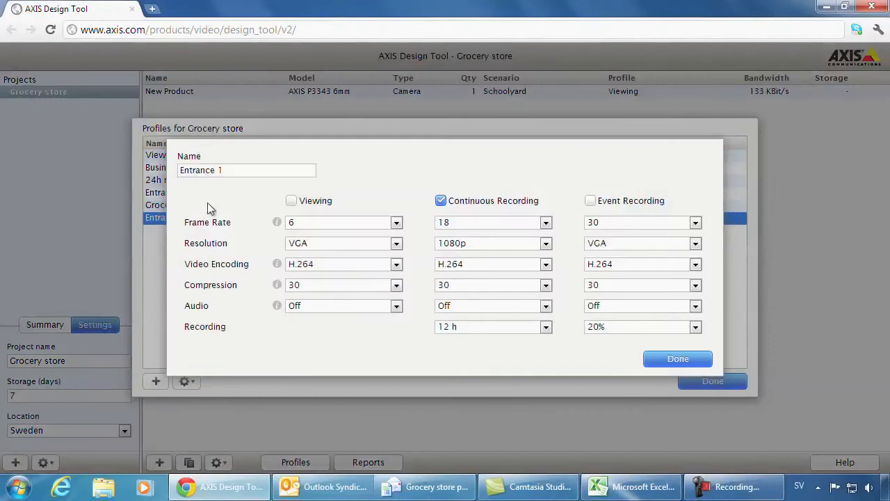
{"action": "left_click_drag", "start_coordinate": [226, 172], "coordinate": [180, 171]}
{"action": "type", "text": "Checkout line"}
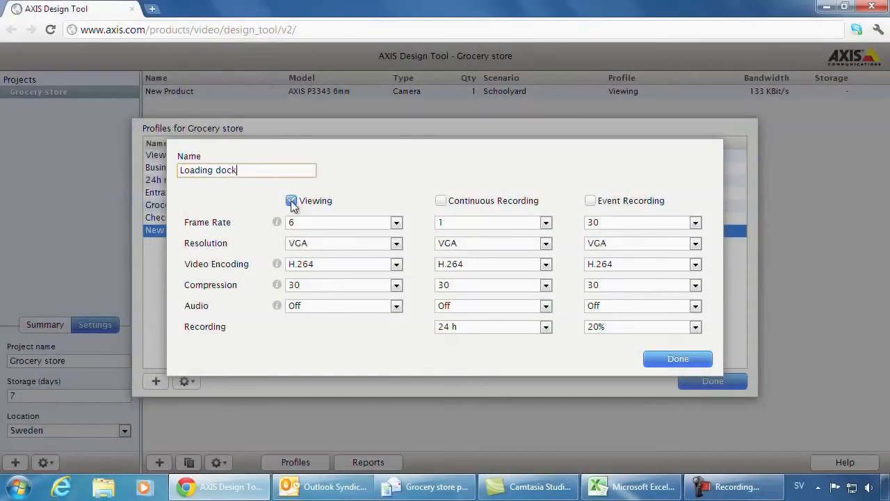
In the Loading dock profile, replace viewing with event recording at frame rate 24, resolution 720p and 30% recording.
{"action": "left_click", "coordinate": [291, 200]}
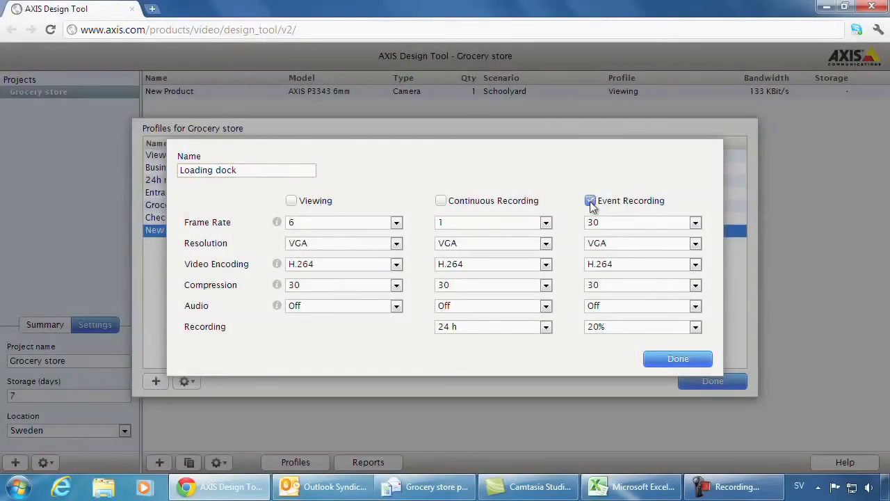
{"action": "left_click", "coordinate": [696, 222]}
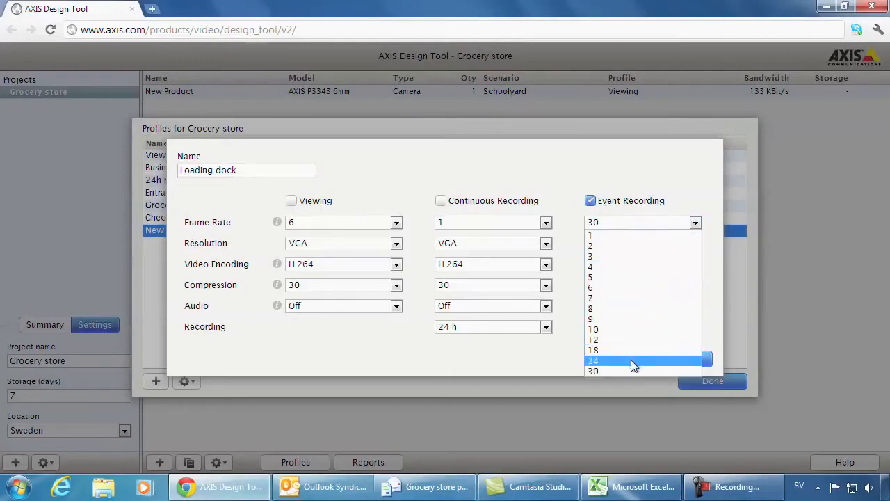
{"action": "left_click", "coordinate": [630, 360]}
{"action": "left_click", "coordinate": [696, 243]}
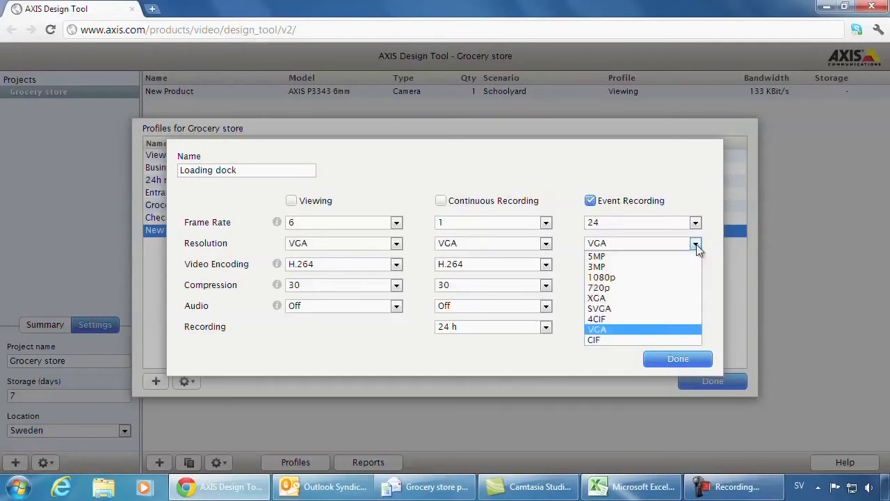
{"action": "left_click", "coordinate": [675, 289]}
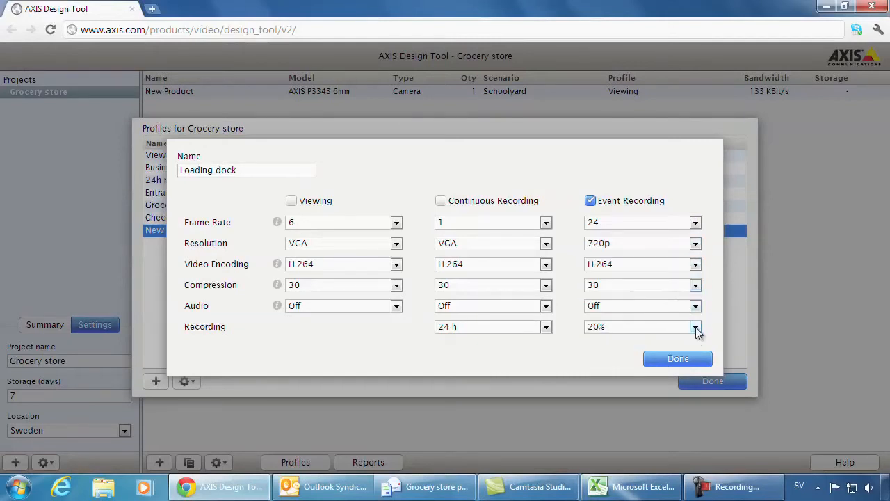
{"action": "left_click", "coordinate": [696, 327]}
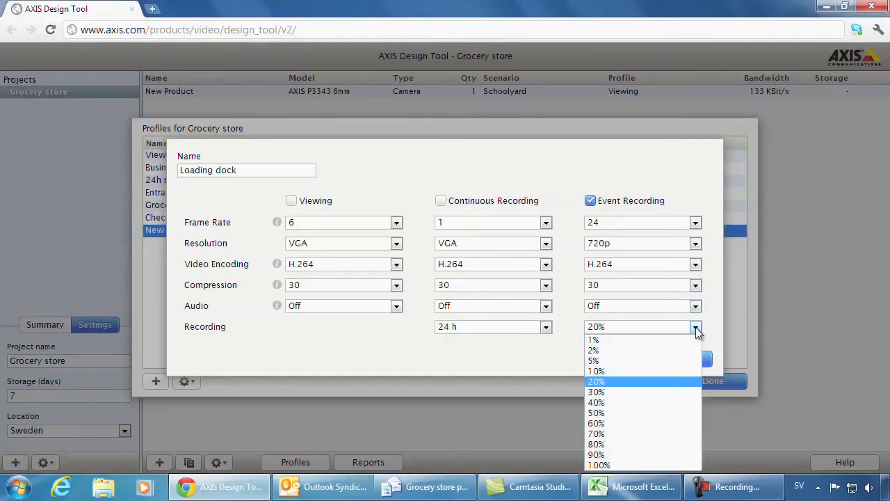
{"action": "left_click", "coordinate": [660, 393]}
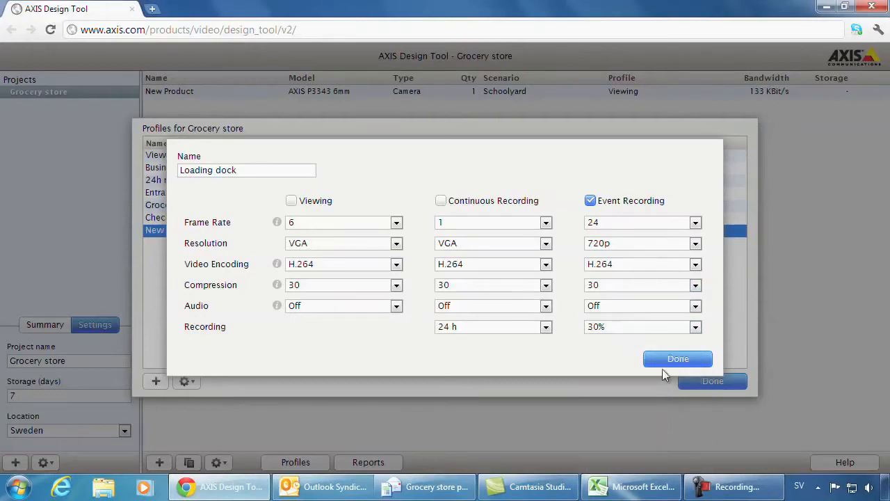
Finish editing the profiles, and rename the existing new product as Entrance with model AXIS P3346-VE.
{"action": "left_click", "coordinate": [665, 361]}
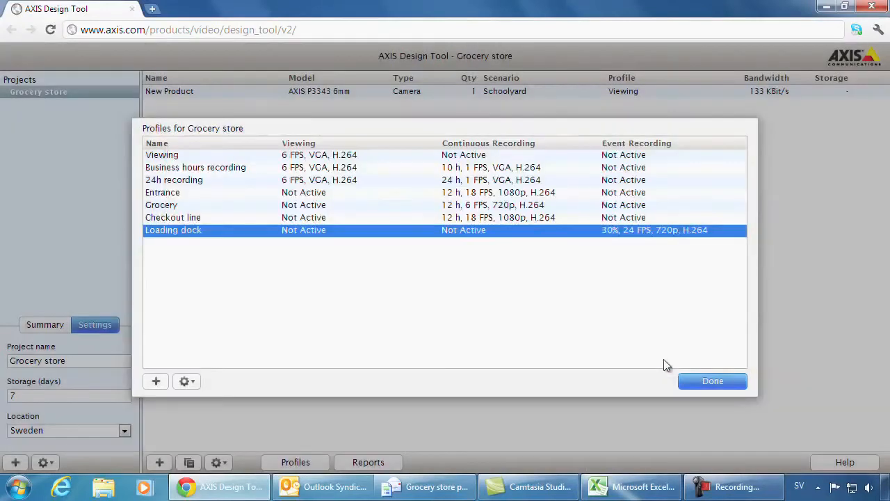
{"action": "left_click", "coordinate": [710, 381]}
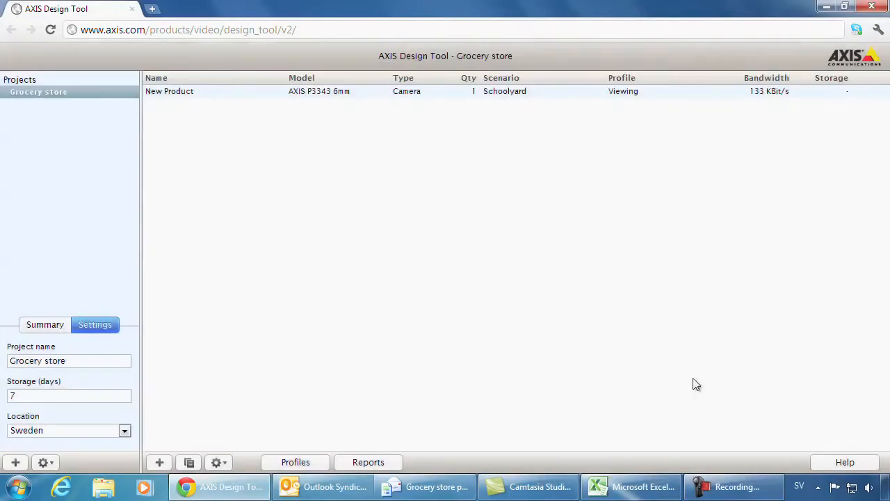
{"action": "double_click", "coordinate": [204, 94]}
{"action": "double_click", "coordinate": [234, 135]}
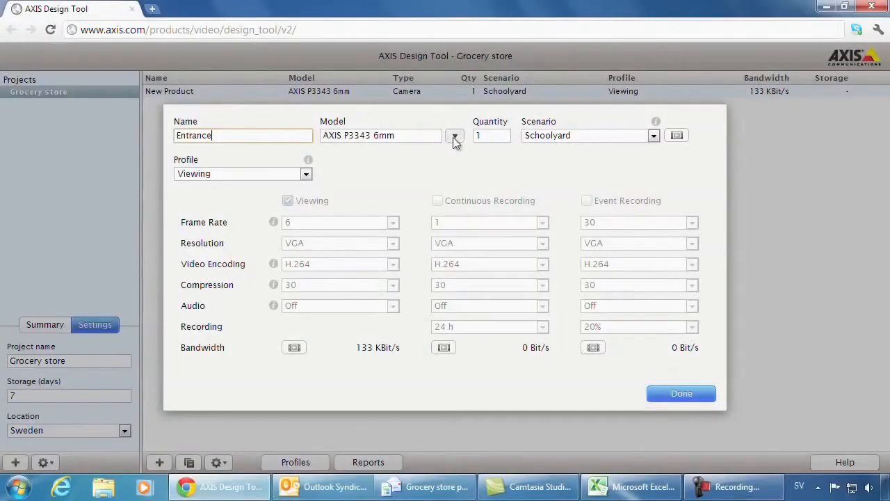
{"action": "left_click", "coordinate": [454, 135]}
{"action": "left_click_drag", "start_coordinate": [459, 159], "coordinate": [451, 225]}
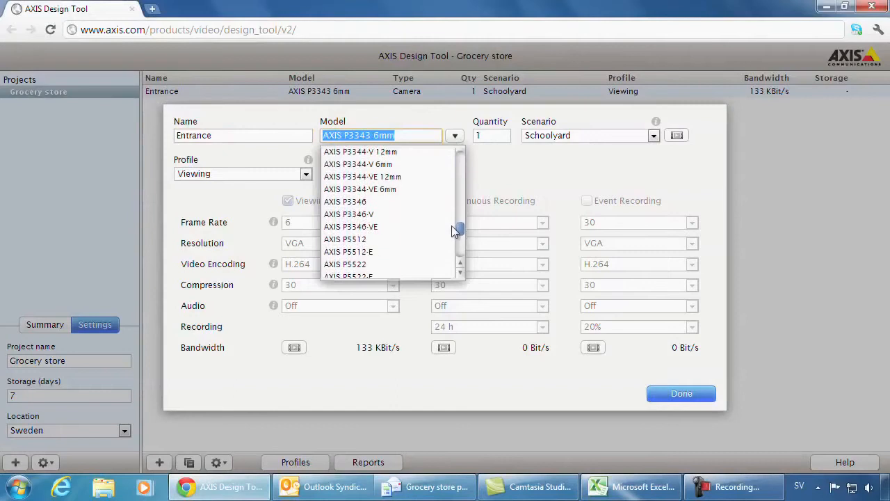
{"action": "left_click", "coordinate": [375, 231]}
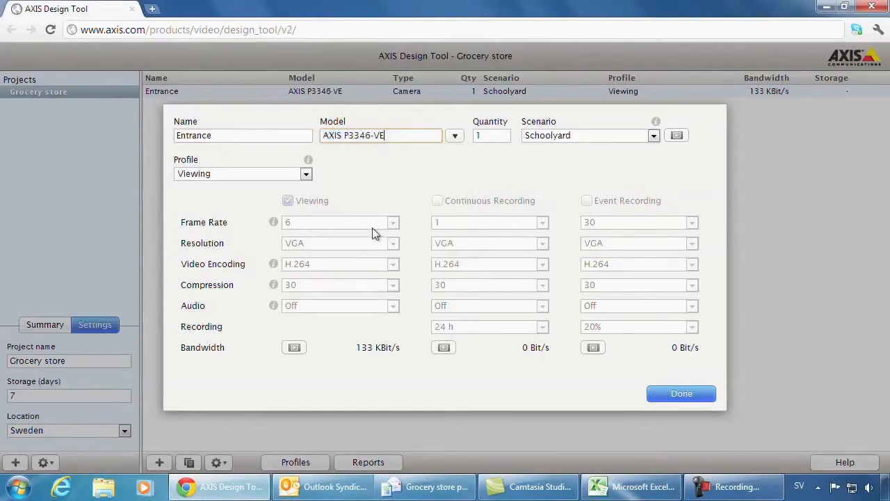
Review the available scenarios for the Entrance camera and preview the Schoolyard sample video.
{"action": "left_click", "coordinate": [653, 136]}
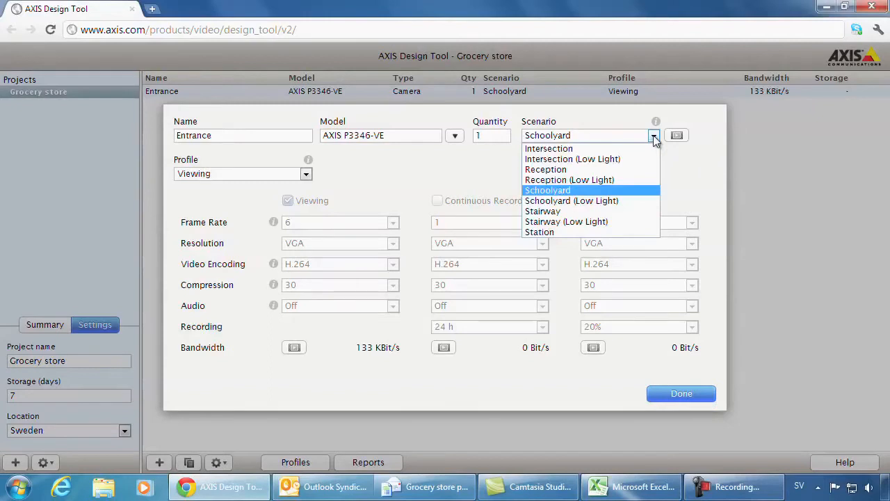
{"action": "left_click", "coordinate": [654, 137]}
{"action": "mouse_move", "coordinate": [657, 124]}
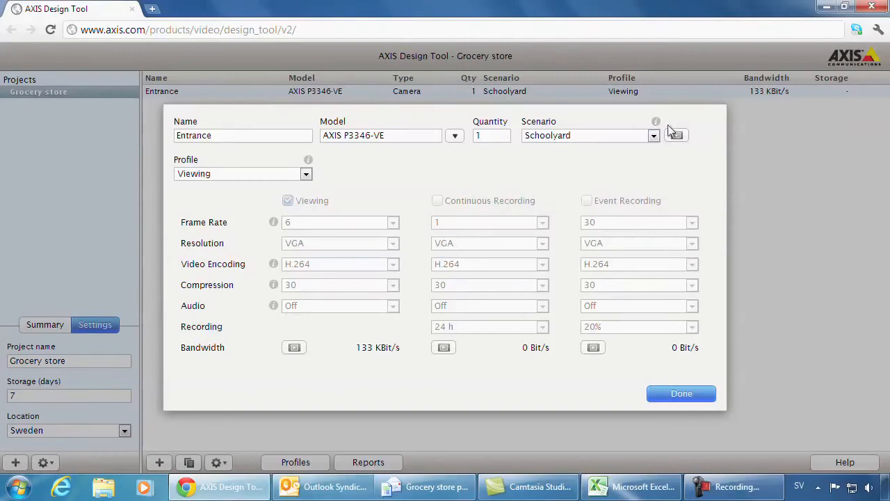
{"action": "left_click", "coordinate": [676, 137]}
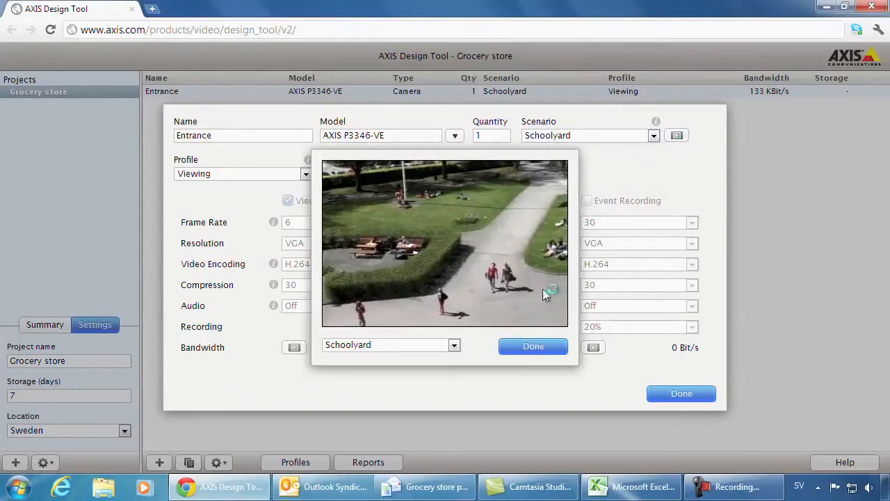
{"action": "left_click", "coordinate": [532, 346]}
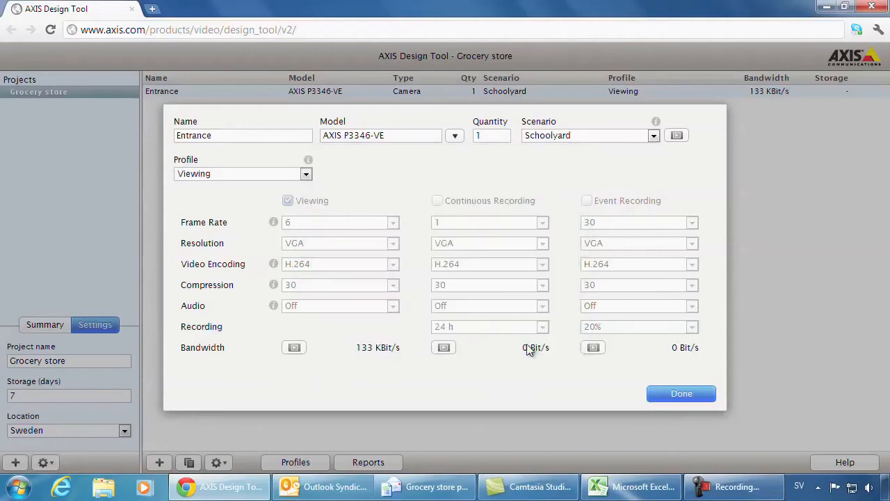
Assign the Entrance recording profile to the Entrance camera and save the product.
{"action": "left_click", "coordinate": [306, 174]}
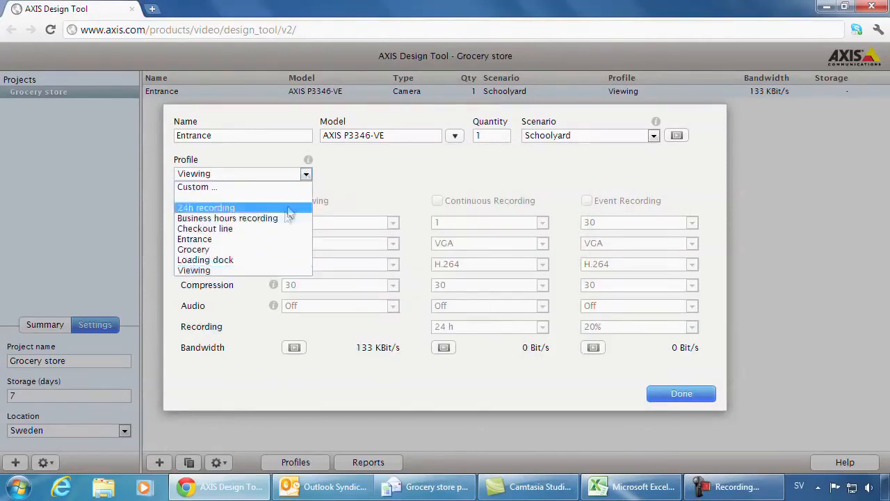
{"action": "left_click", "coordinate": [278, 240]}
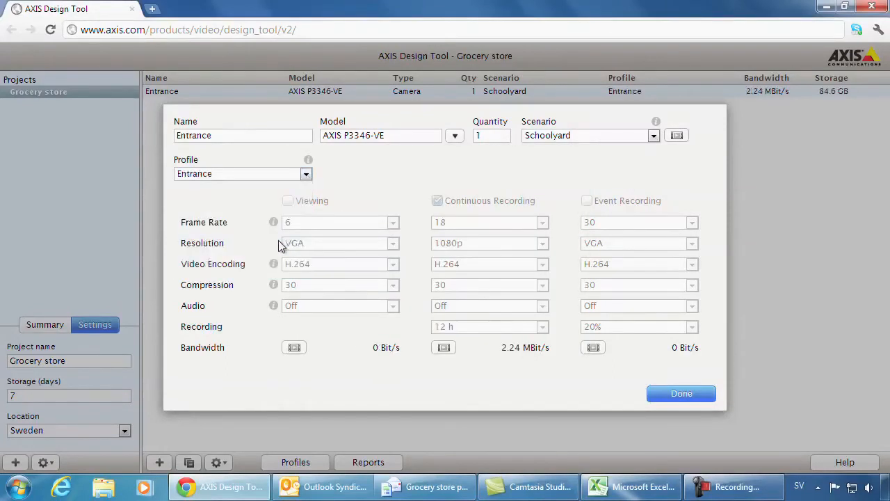
{"action": "left_click", "coordinate": [661, 394]}
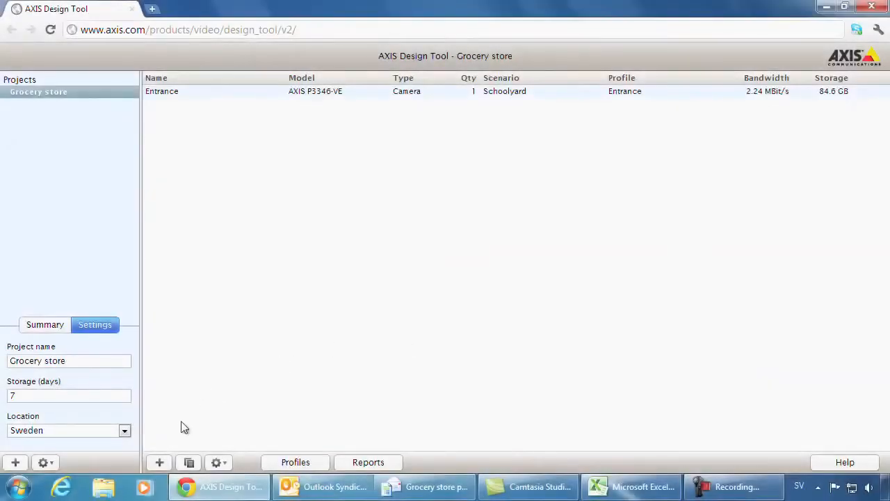
Add a product named Grocery area and set its model to AXIS P3304.
{"action": "left_click", "coordinate": [159, 462]}
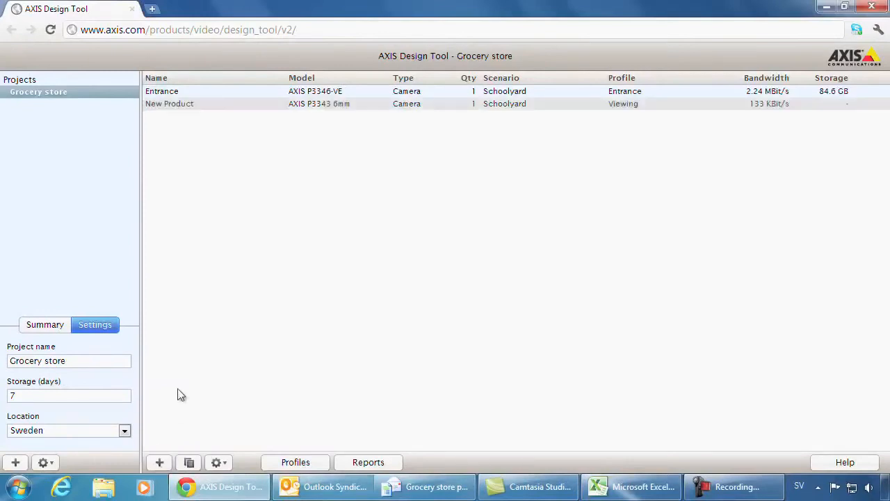
{"action": "double_click", "coordinate": [198, 105]}
{"action": "left_click_drag", "start_coordinate": [233, 136], "coordinate": [174, 135]}
{"action": "type", "text": "Grocery area"}
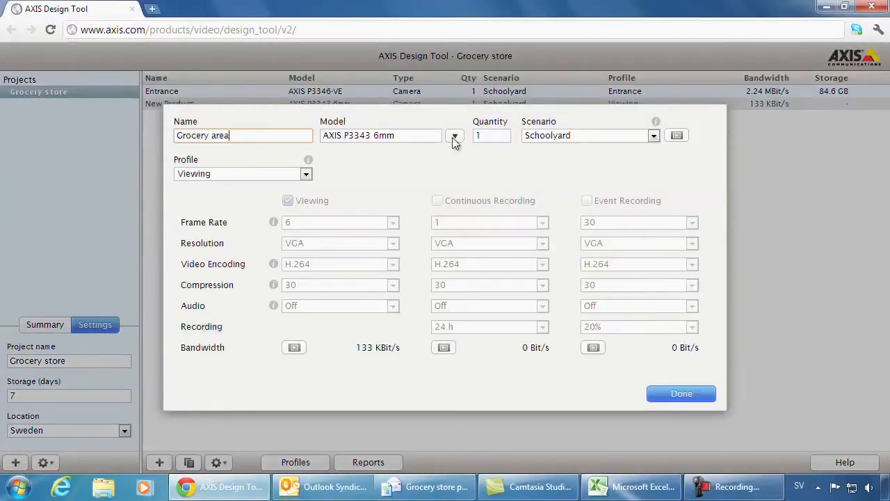
{"action": "left_click", "coordinate": [454, 137]}
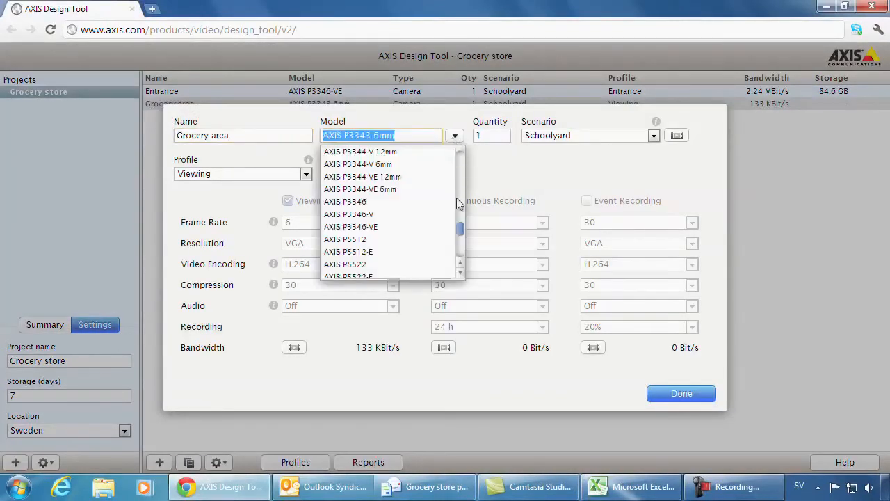
{"action": "scroll", "coordinate": [461, 228], "scroll_direction": "down", "scroll_amount": 1}
{"action": "scroll", "coordinate": [462, 213], "scroll_direction": "up", "scroll_amount": 5}
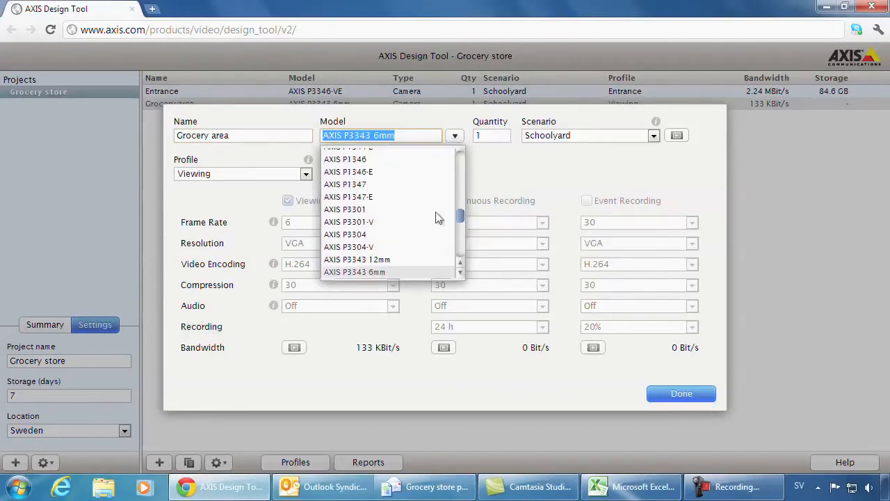
{"action": "left_click", "coordinate": [360, 235]}
Set the Grocery area cameras to quantity 6 with the Grocery profile and save the product.
{"action": "double_click", "coordinate": [478, 136]}
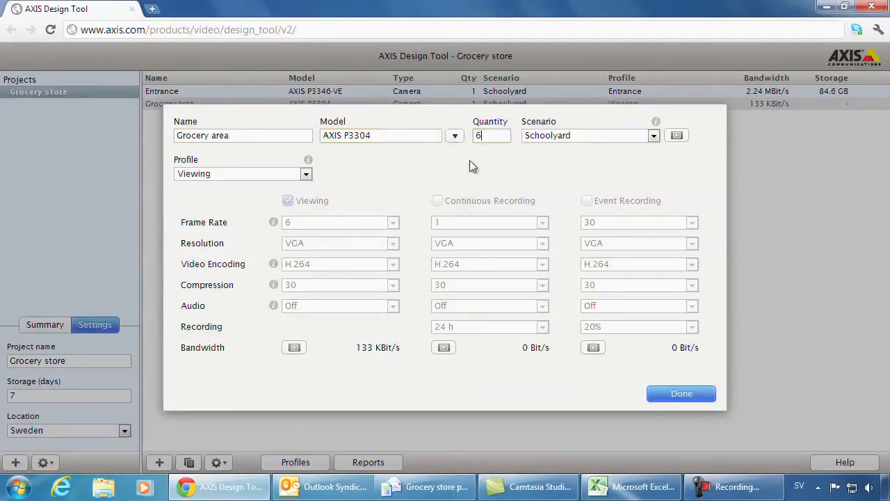
{"action": "left_click", "coordinate": [306, 174]}
{"action": "left_click", "coordinate": [297, 239]}
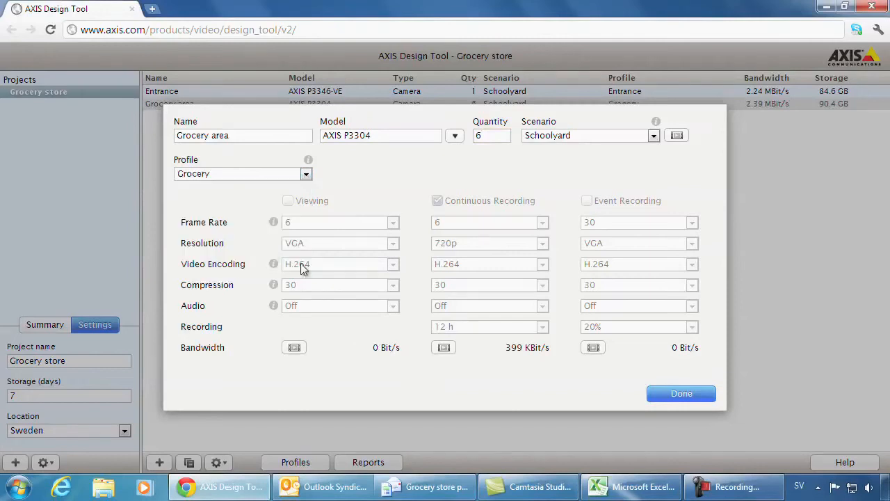
{"action": "left_click", "coordinate": [661, 397]}
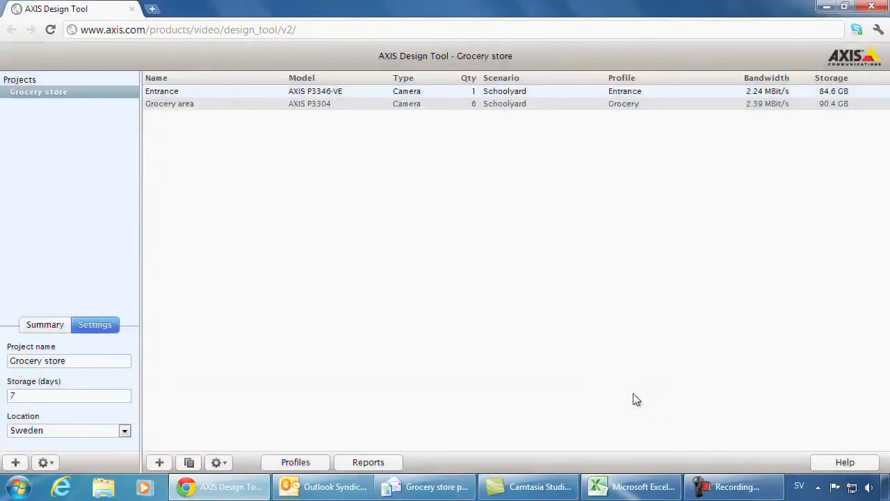
Display the project summary, and add another product named Checkout line.
{"action": "left_click", "coordinate": [55, 328]}
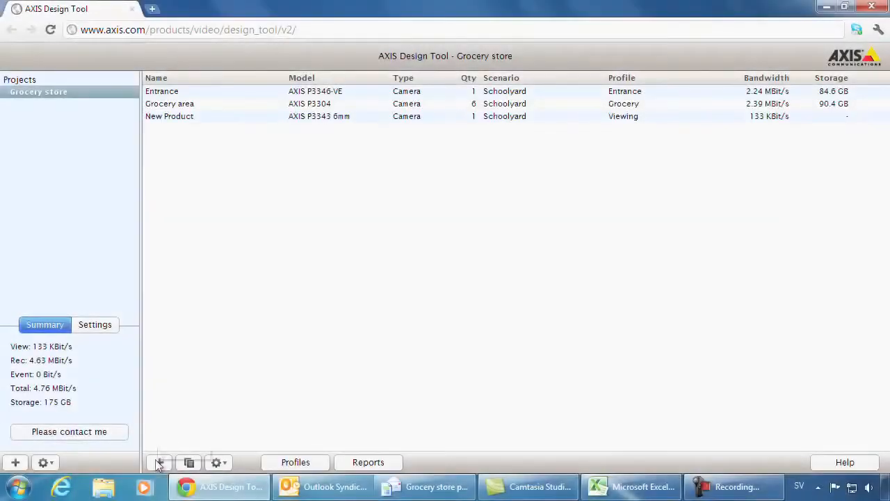
{"action": "double_click", "coordinate": [181, 117]}
{"action": "left_click_drag", "start_coordinate": [231, 135], "coordinate": [177, 135]}
{"action": "type", "text": "Checkout line"}
Set the Checkout line product to quantity 5, scenario Stairway and profile Checkout line.
{"action": "double_click", "coordinate": [477, 135]}
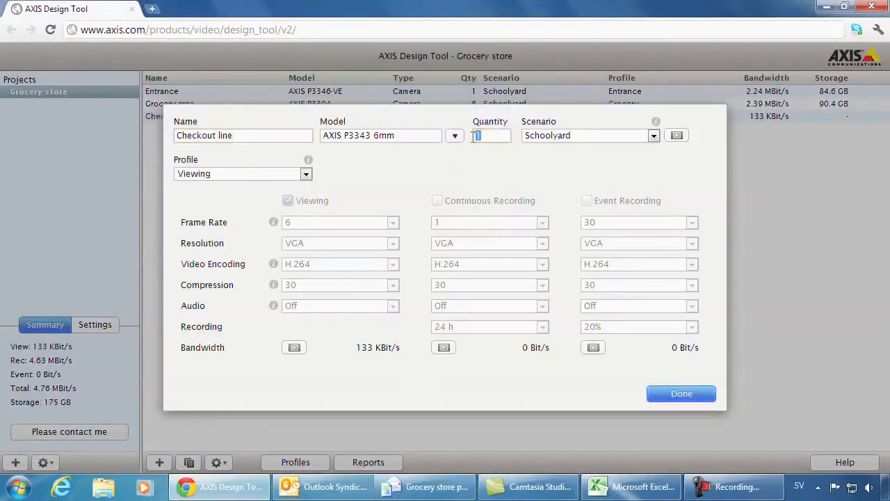
{"action": "left_click", "coordinate": [654, 137]}
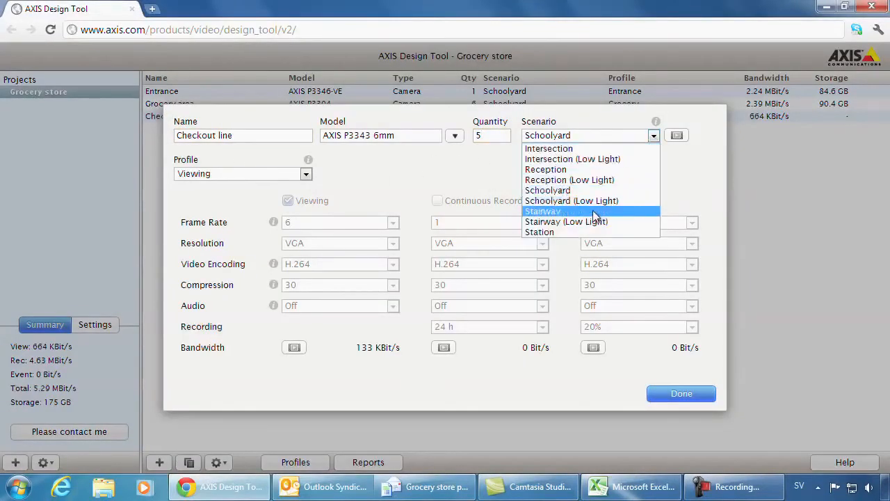
{"action": "left_click", "coordinate": [570, 212]}
{"action": "left_click", "coordinate": [306, 174]}
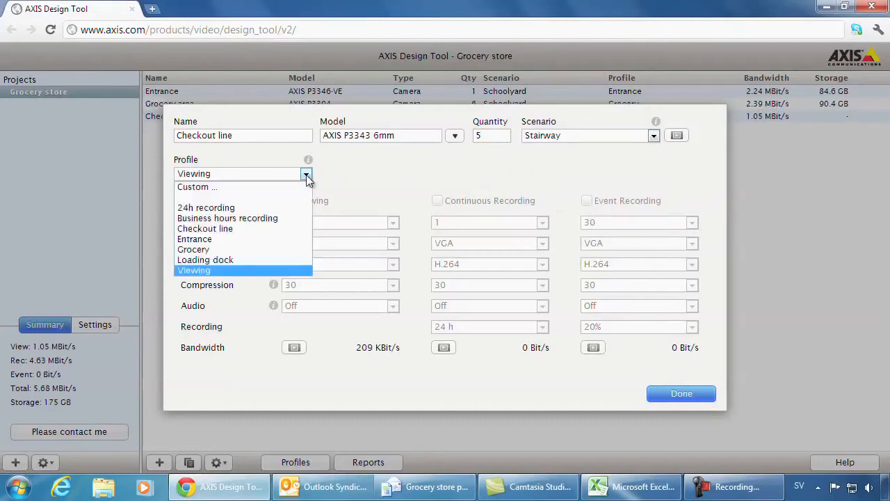
{"action": "left_click", "coordinate": [274, 227]}
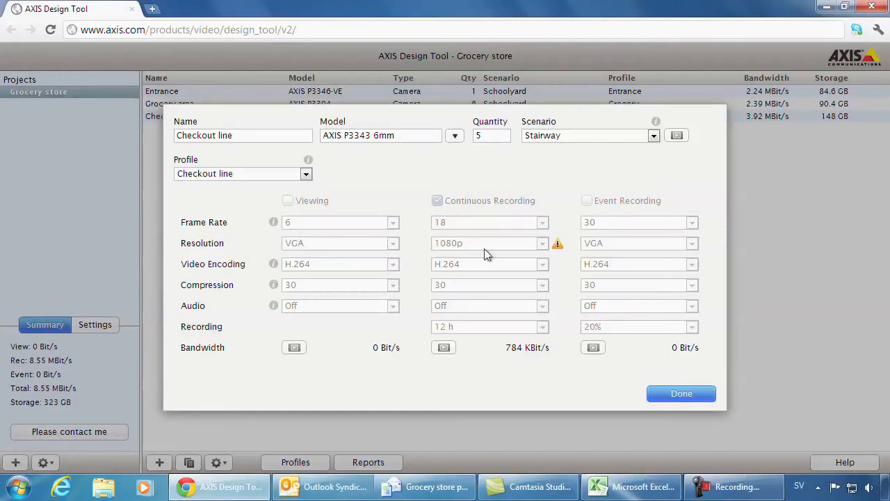
Check the resolution warning for the Checkout line cameras and change their model to AXIS P3346.
{"action": "mouse_move", "coordinate": [557, 248]}
{"action": "left_click", "coordinate": [454, 136]}
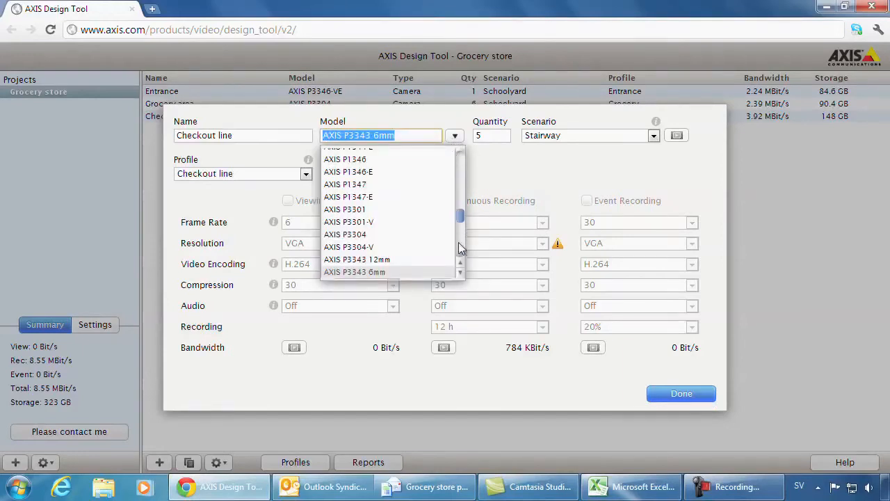
{"action": "left_click", "coordinate": [461, 272]}
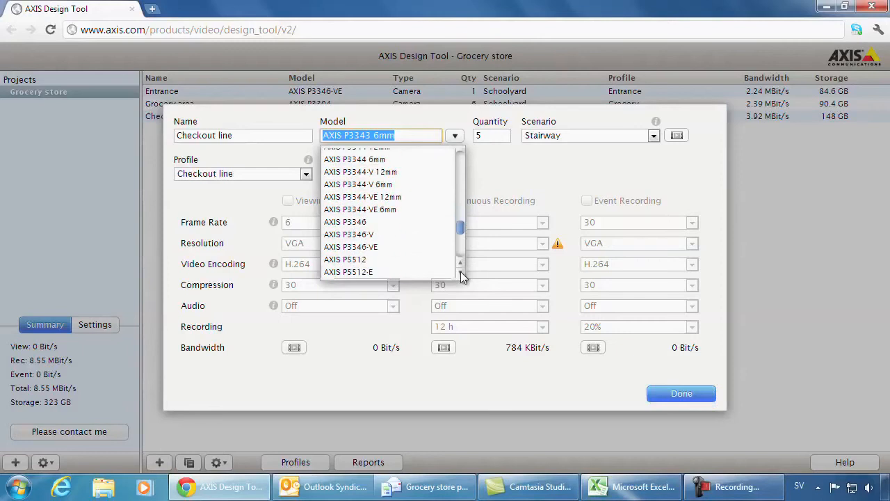
{"action": "left_click", "coordinate": [361, 222]}
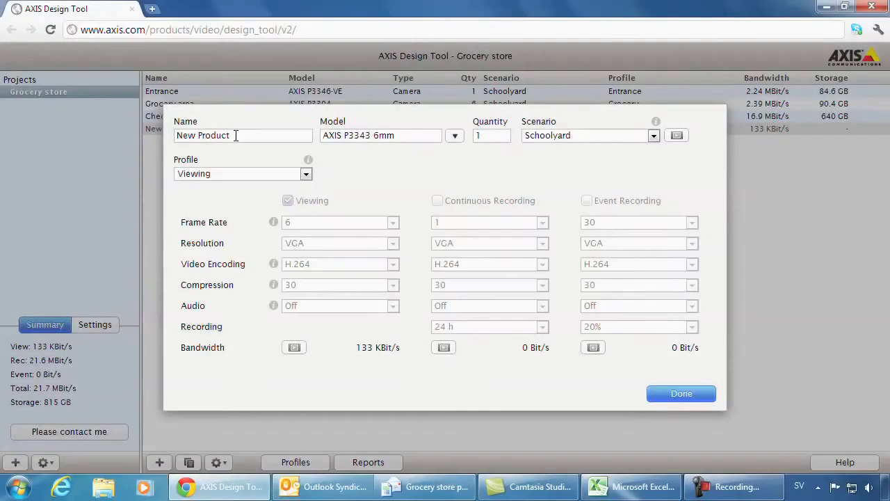
Name the next new product Loading dock and set its model to AXIS P1344-E.
{"action": "left_click_drag", "start_coordinate": [235, 135], "coordinate": [189, 137]}
{"action": "left_click_drag", "start_coordinate": [190, 137], "coordinate": [175, 138]}
{"action": "type", "text": "Loading dock"}
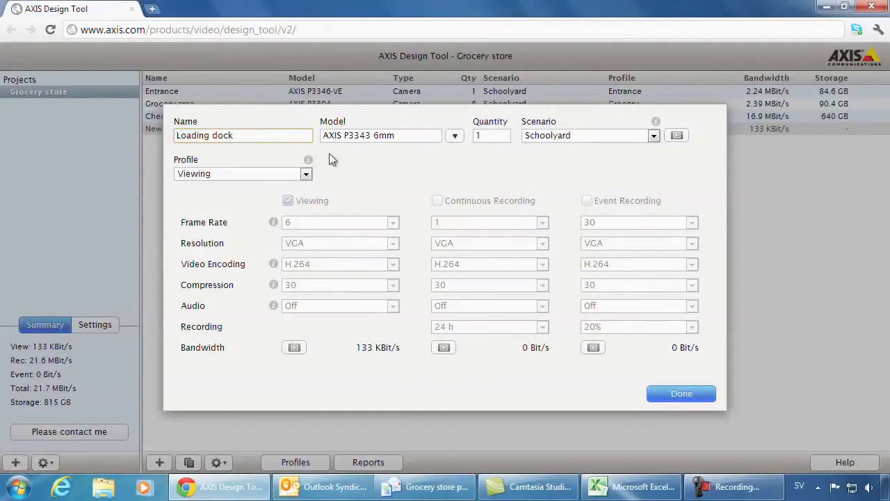
{"action": "left_click", "coordinate": [456, 137]}
{"action": "left_click_drag", "start_coordinate": [460, 227], "coordinate": [461, 209]}
{"action": "left_click", "coordinate": [369, 180]}
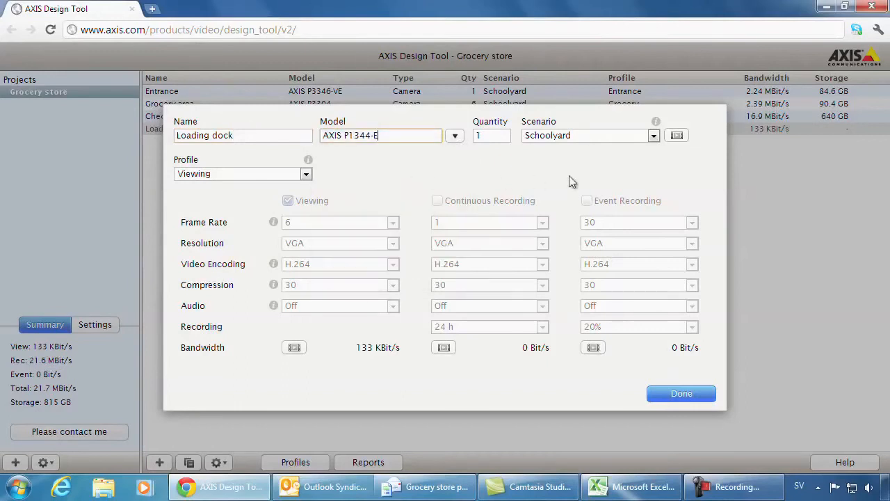
Set the Loading dock camera's scenario to Reception and its profile to Loading dock, and save the product.
{"action": "left_click", "coordinate": [654, 136]}
{"action": "left_click", "coordinate": [605, 170]}
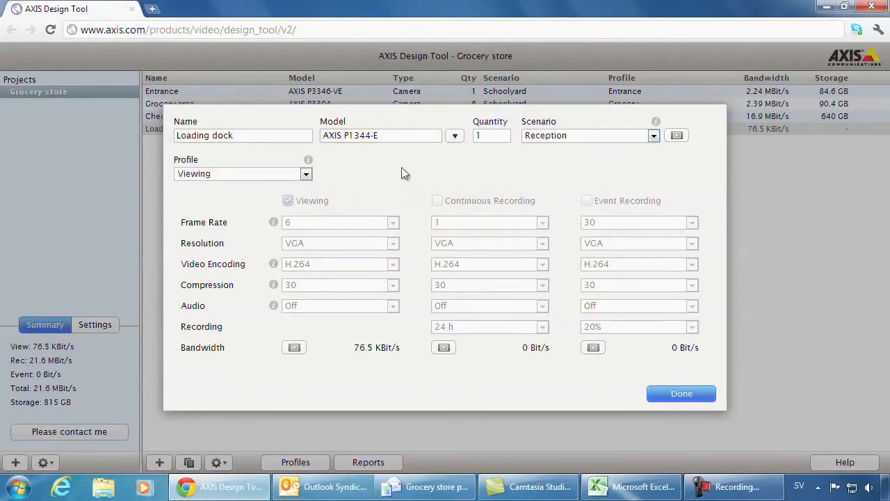
{"action": "left_click", "coordinate": [305, 176]}
{"action": "left_click", "coordinate": [263, 258]}
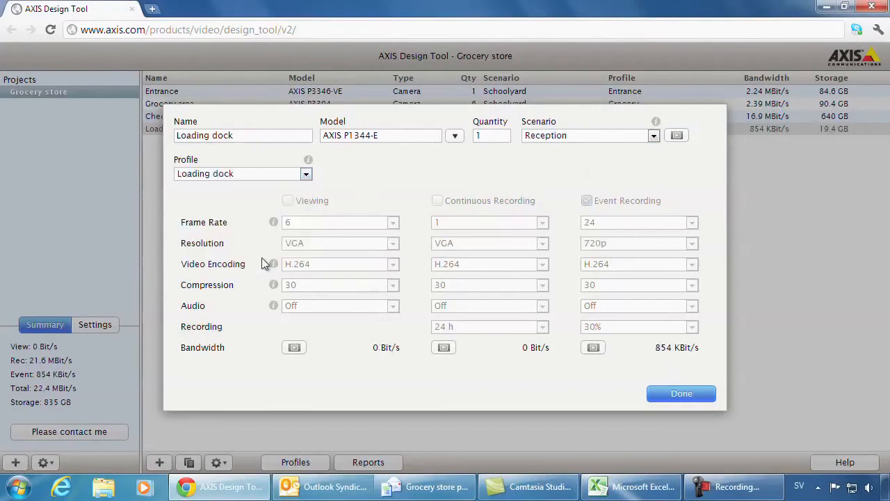
{"action": "left_click", "coordinate": [680, 396]}
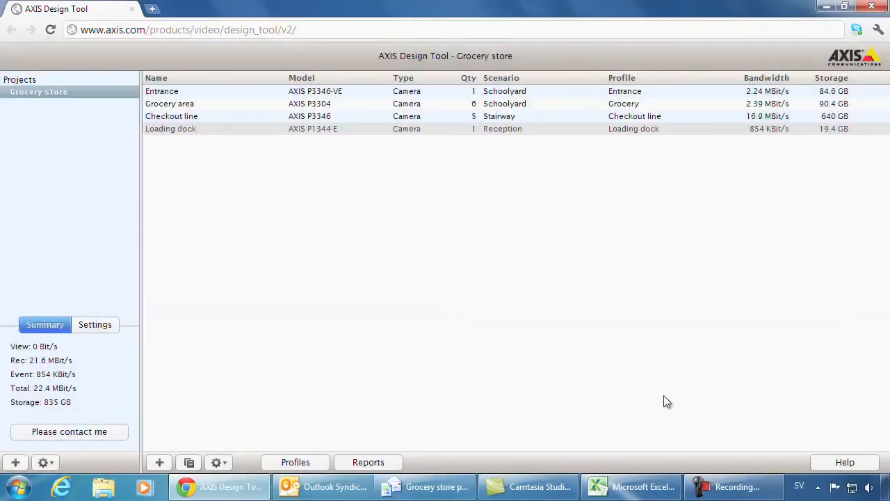
Open the Bandwidth Estimate Report for the project and select its entire table, including the Project Summary row.
{"action": "left_click", "coordinate": [369, 463]}
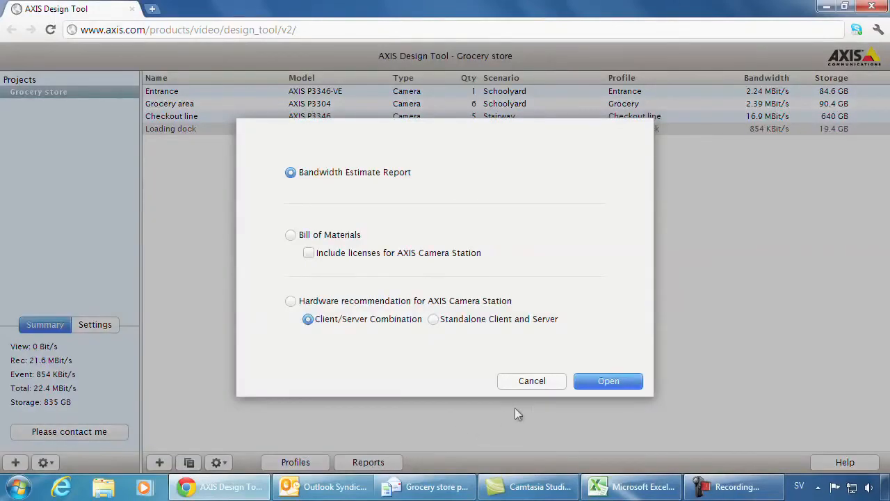
{"action": "left_click", "coordinate": [595, 383]}
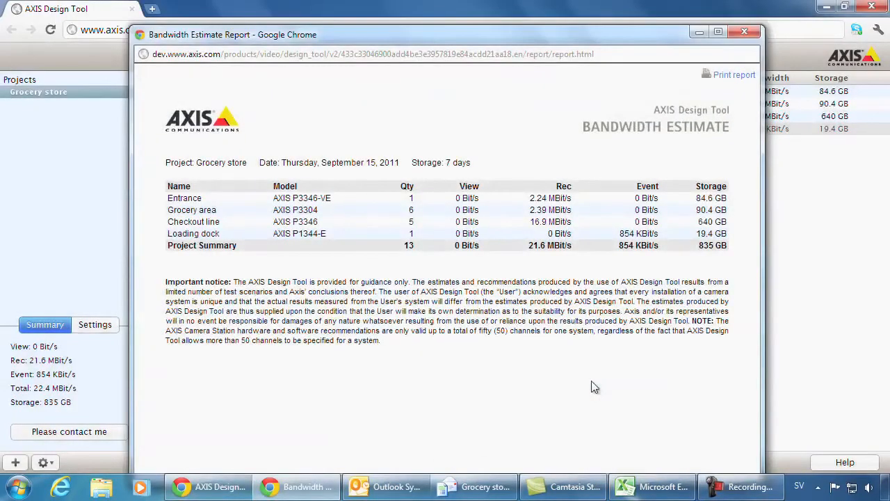
{"action": "left_click_drag", "start_coordinate": [169, 186], "coordinate": [723, 244]}
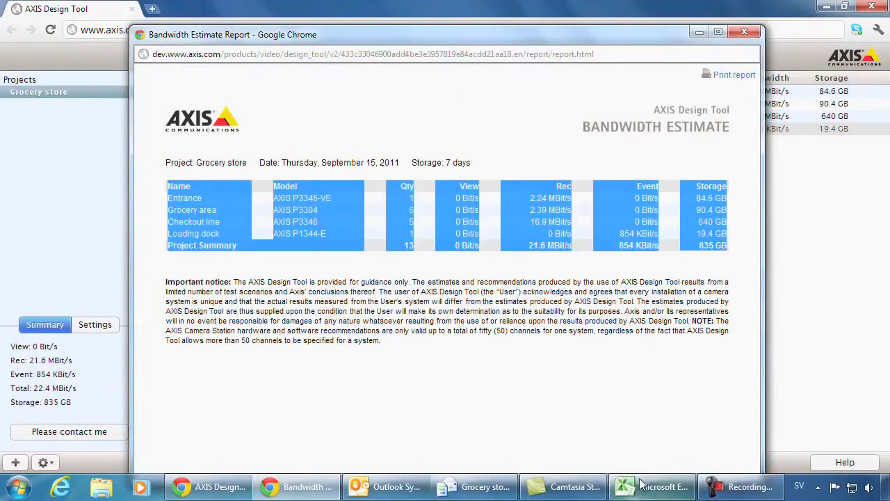
Copy the selected bandwidth table into the Microsoft Excel worksheet at cell A1 and return to AXIS Design Tool.
{"action": "key", "text": "ctrl+c"}
{"action": "left_click", "coordinate": [647, 486]}
{"action": "key", "text": "ctrl+v"}
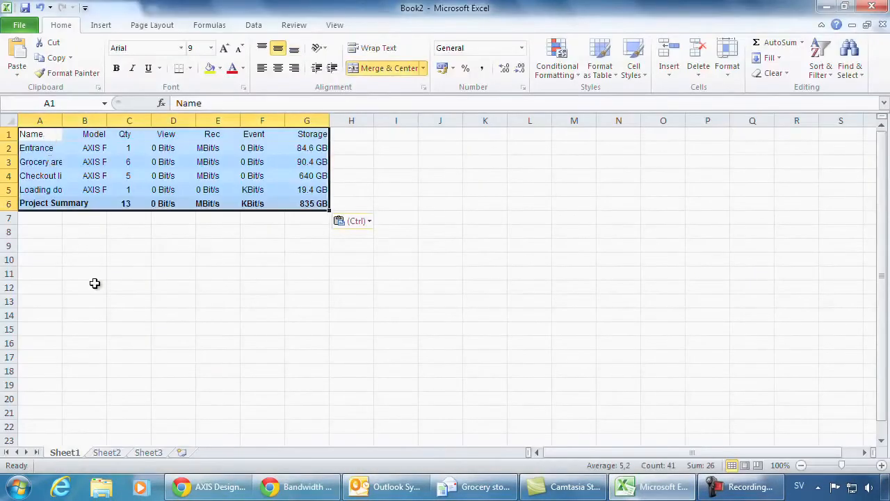
{"action": "left_click", "coordinate": [824, 9]}
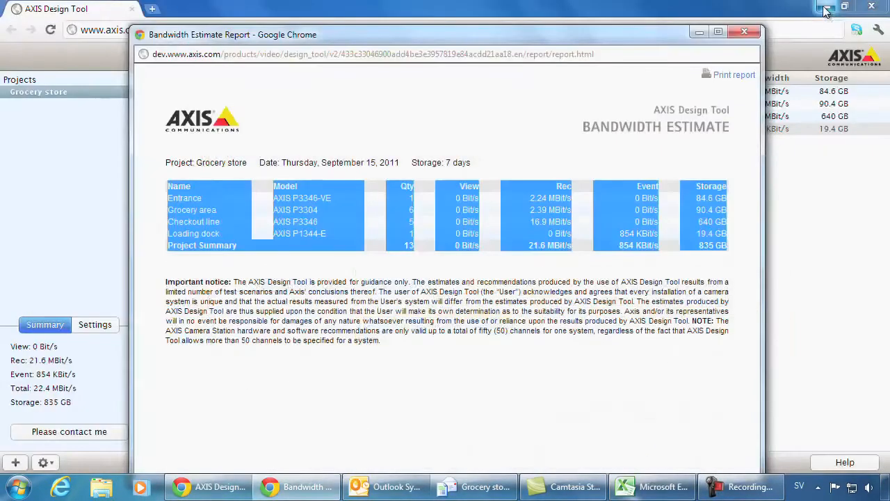
{"action": "left_click", "coordinate": [825, 8]}
View the project's Bill of Materials report with licenses for AXIS Camera Station included, and close it.
{"action": "left_click", "coordinate": [364, 462]}
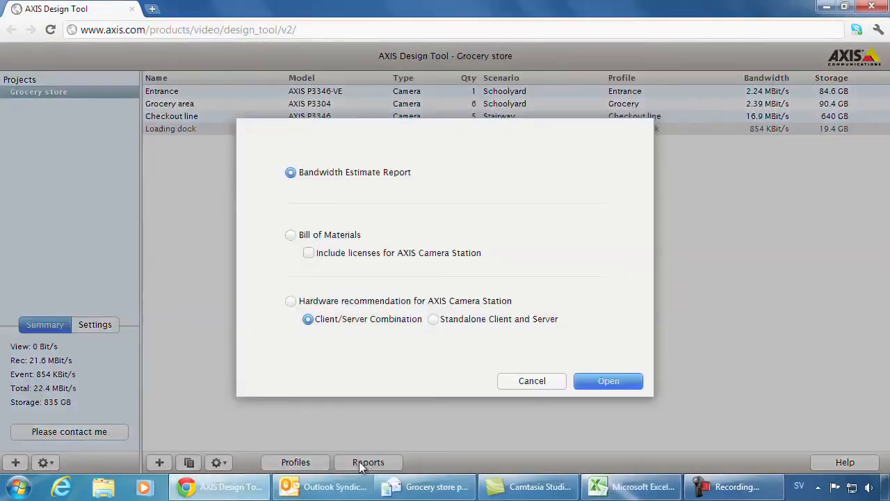
{"action": "left_click", "coordinate": [291, 235]}
{"action": "left_click", "coordinate": [308, 253]}
{"action": "left_click", "coordinate": [586, 380]}
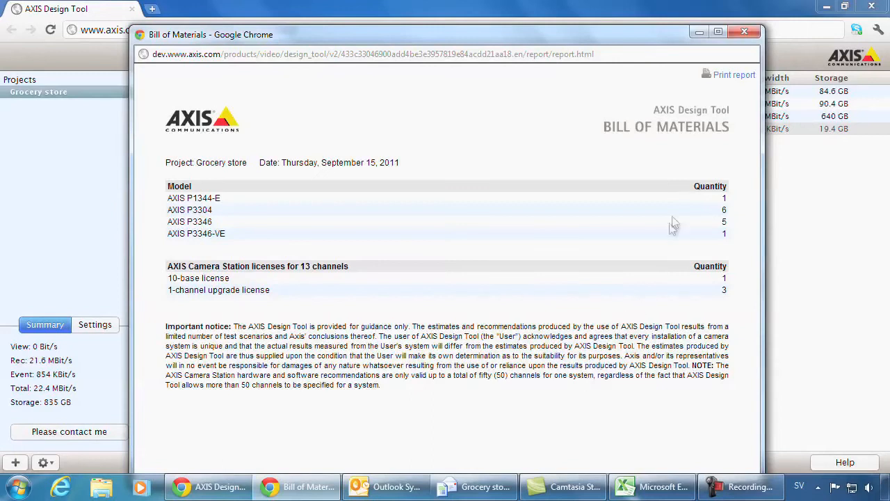
{"action": "left_click", "coordinate": [744, 31]}
View the Hardware recommendation for AXIS Camera Station report for a Client/Server Combination, and close it.
{"action": "left_click", "coordinate": [375, 463]}
{"action": "left_click", "coordinate": [290, 301]}
{"action": "left_click", "coordinate": [591, 381]}
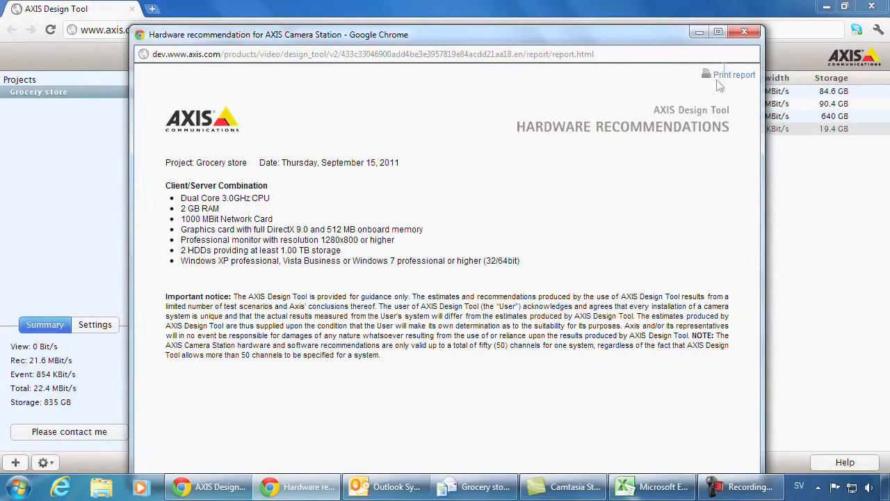
{"action": "left_click", "coordinate": [744, 31]}
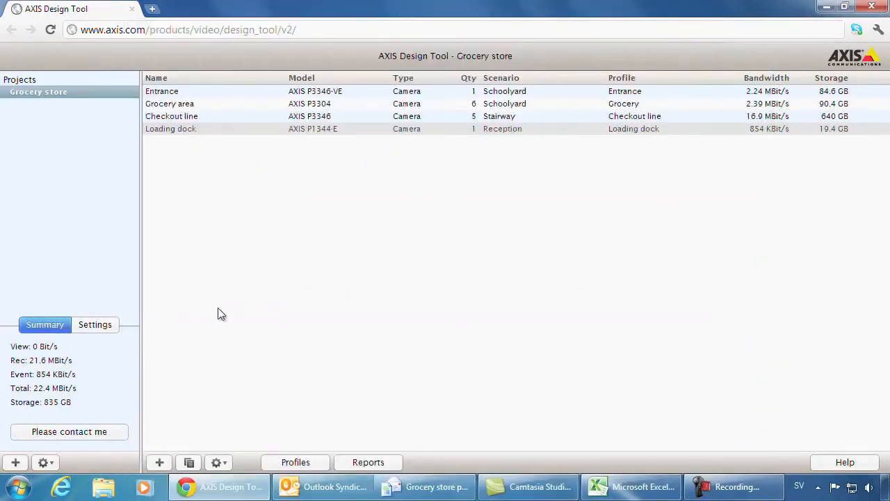
Export the Grocery store project with the Copy/paste method and copy all of the generated project text.
{"action": "left_click", "coordinate": [46, 463]}
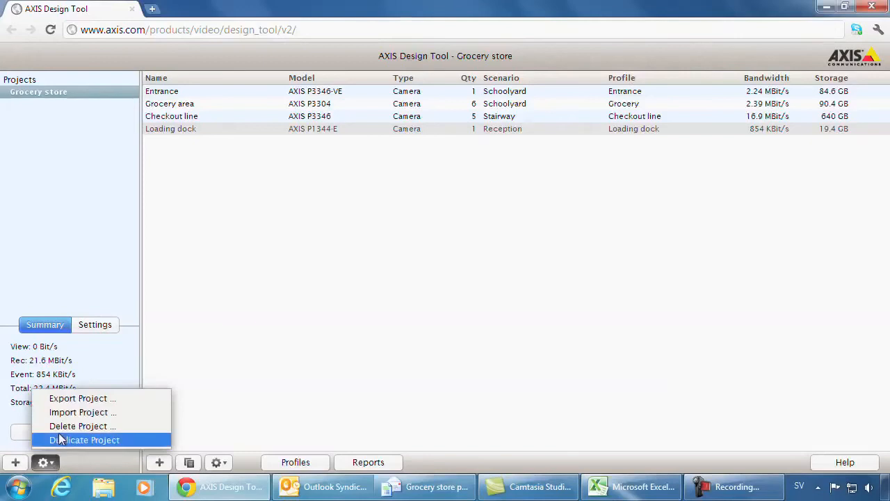
{"action": "left_click", "coordinate": [72, 399]}
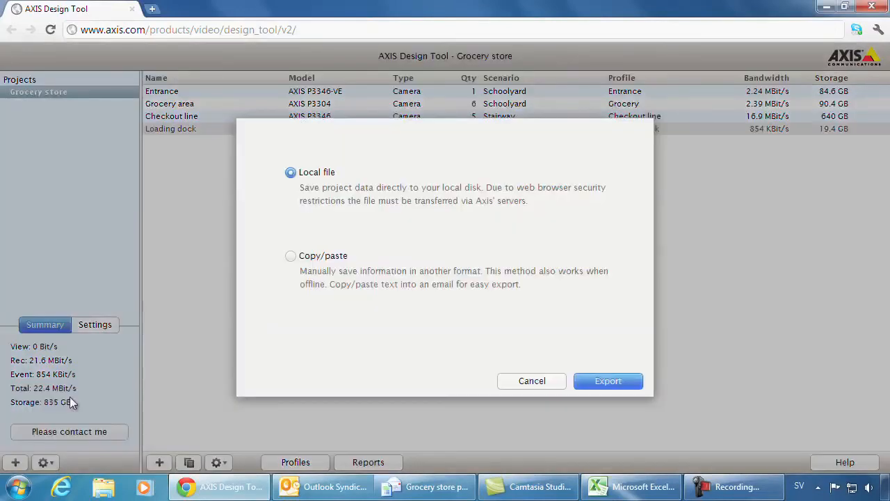
{"action": "left_click", "coordinate": [292, 257]}
{"action": "left_click", "coordinate": [595, 380]}
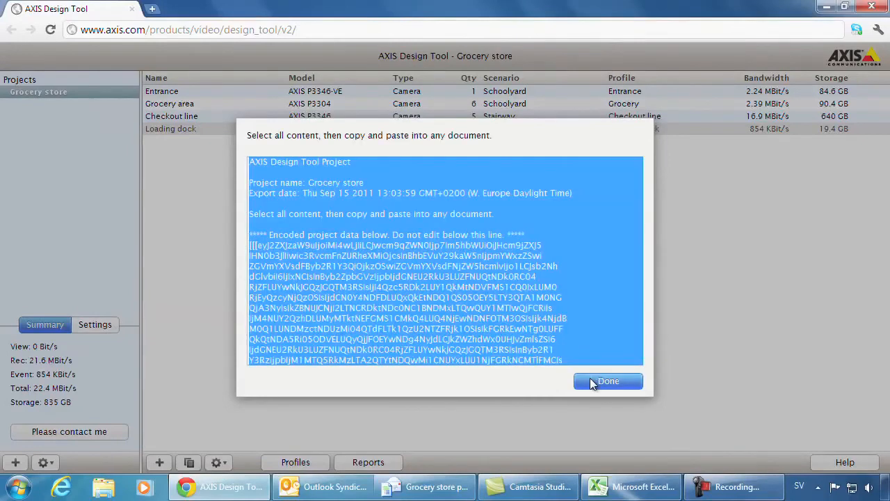
{"action": "right_click", "coordinate": [397, 289]}
{"action": "left_click", "coordinate": [426, 351]}
{"action": "left_click", "coordinate": [584, 382]}
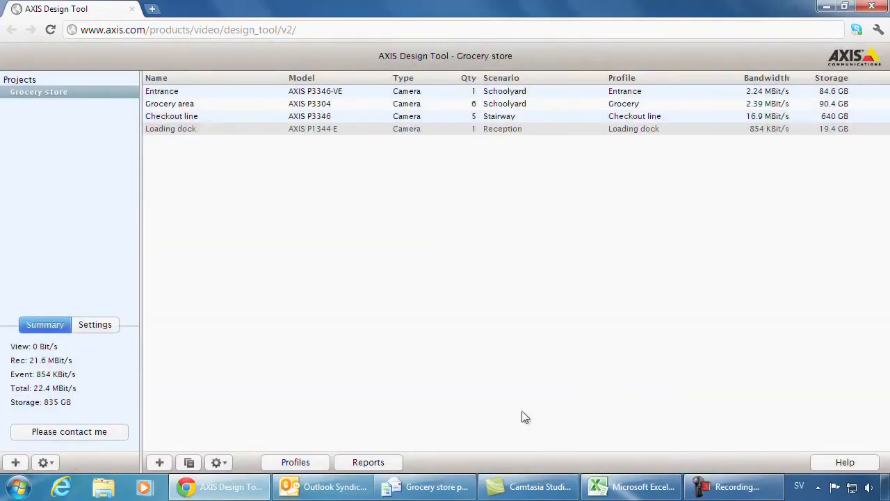
Switch to the Grocery store project message in Outlook, paste the exported project text below the signature, and send the e-mail.
{"action": "left_click", "coordinate": [444, 487]}
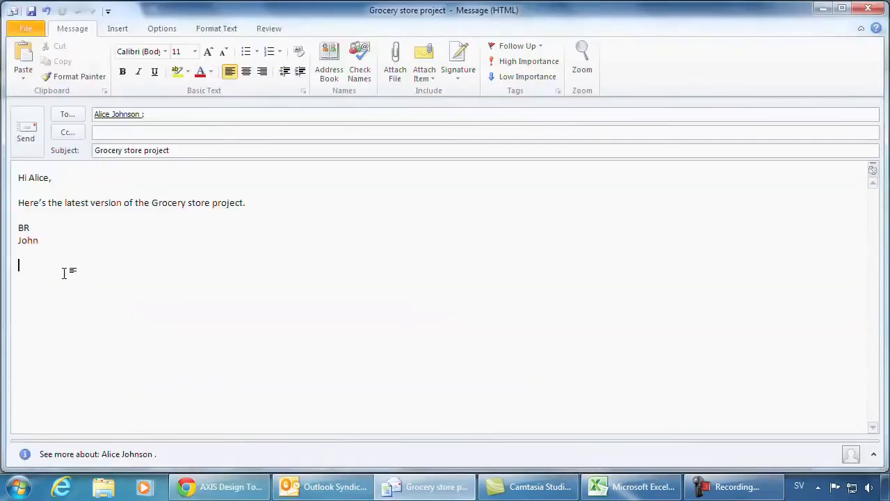
{"action": "key", "text": "ctrl+v"}
{"action": "left_click_drag", "start_coordinate": [874, 412], "coordinate": [874, 202]}
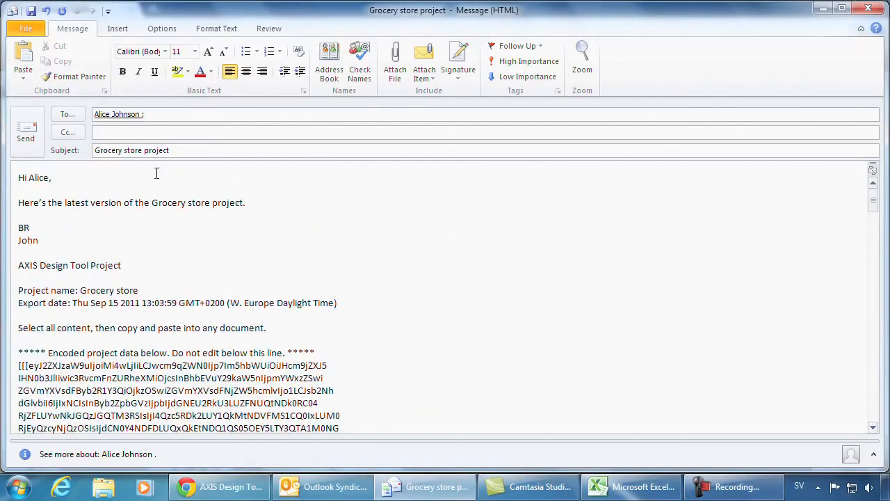
{"action": "left_click", "coordinate": [26, 132]}
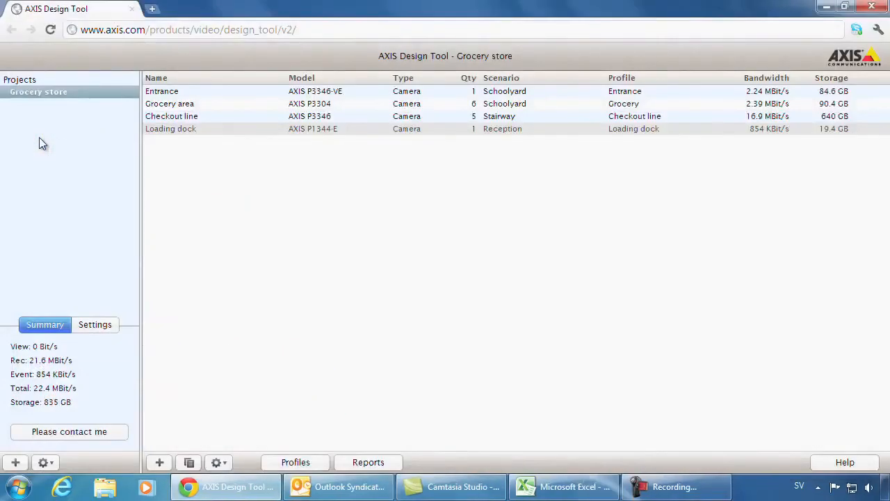